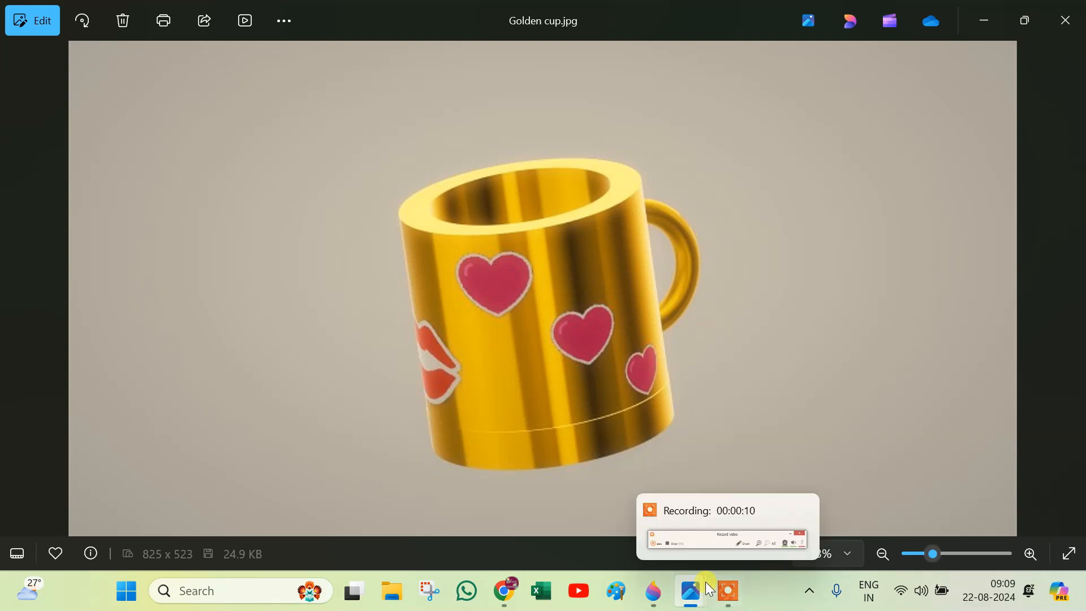
Open Vid.gif in the image viewer at full window size to watch the rotating golden cup.
mouse_move(691, 591)
click(758, 532)
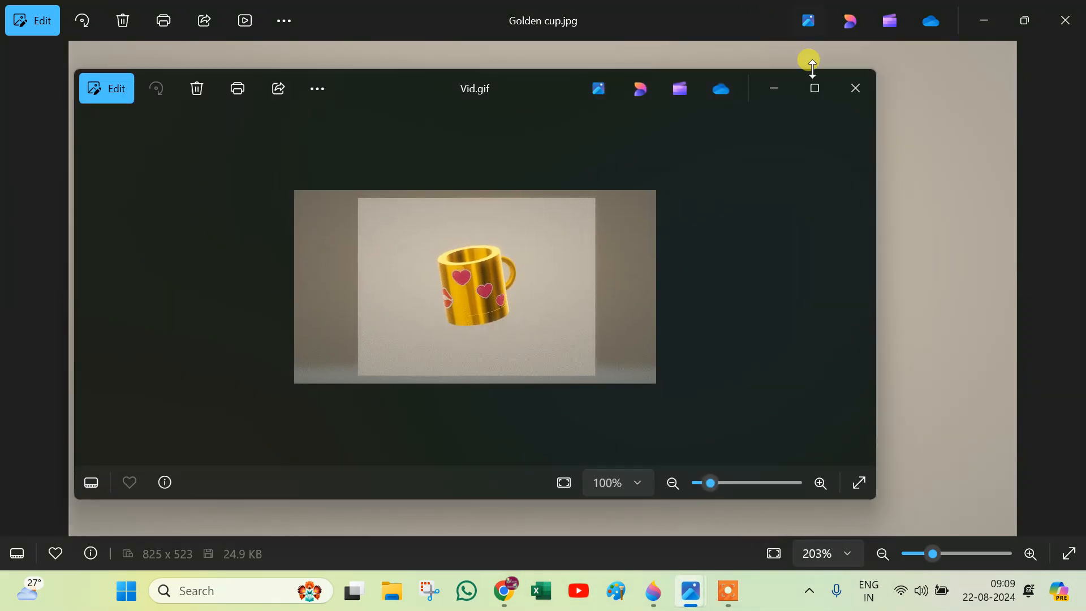
click(814, 89)
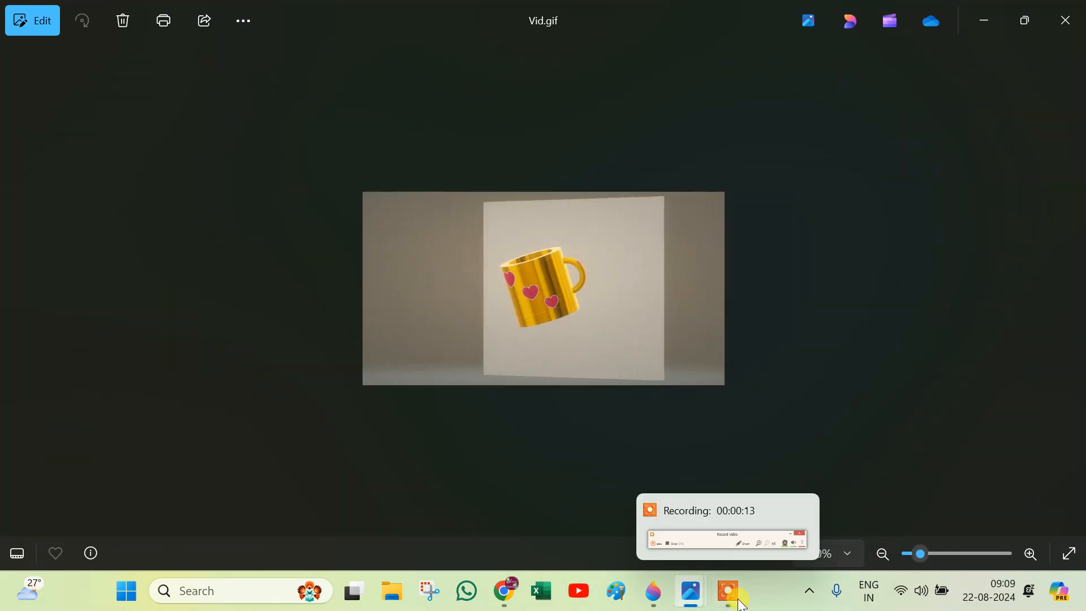
Switch to Paint 3D and rotate the finished golden cup to inspect its opening, handle and stickers.
click(650, 591)
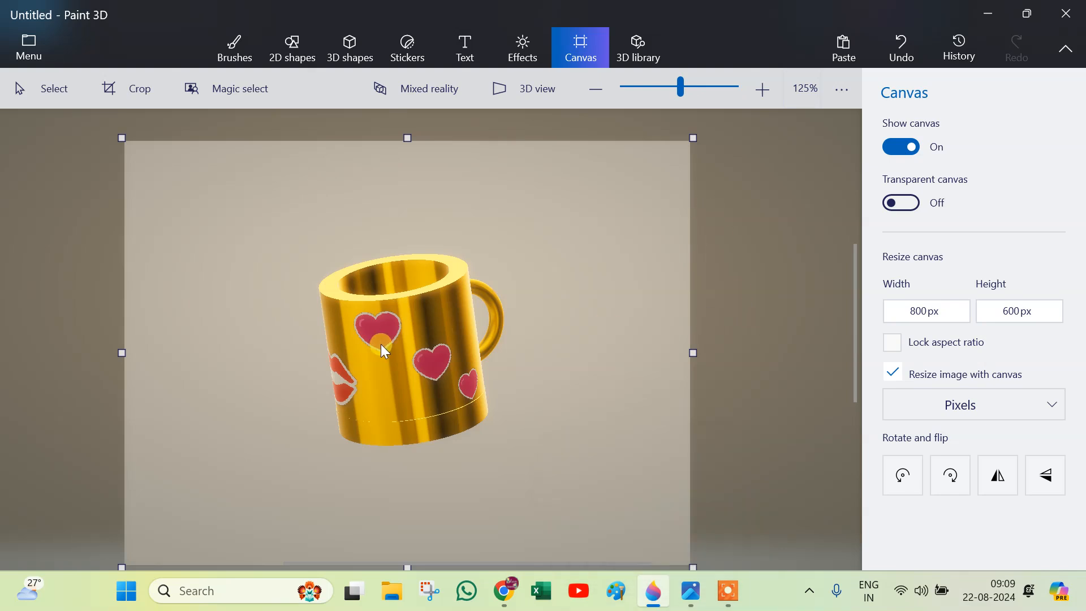
scroll(395, 417, up, 2)
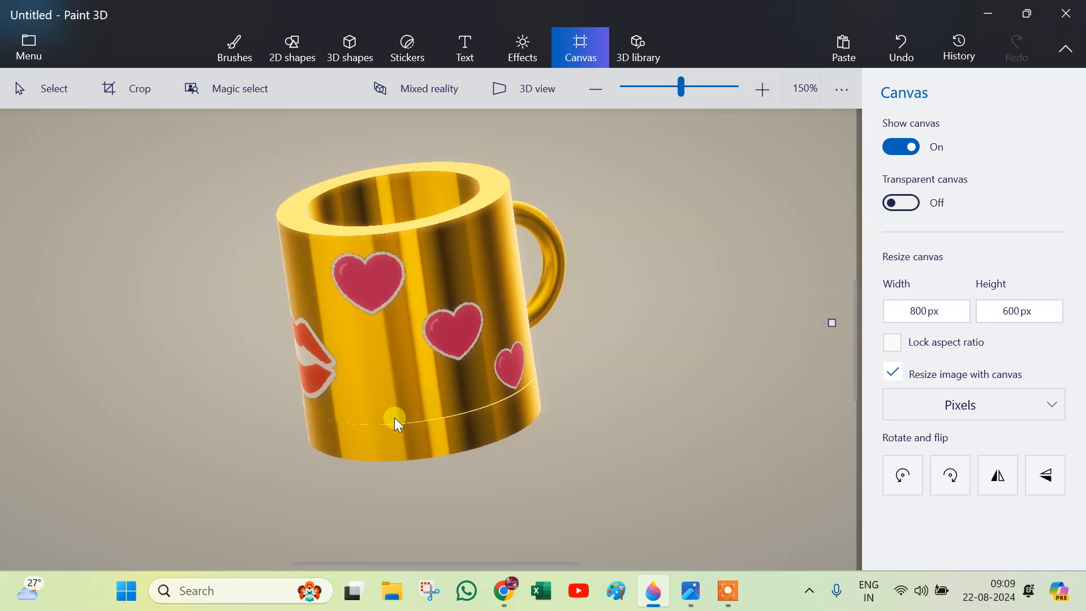
scroll(395, 418, down, 2)
click(399, 389)
drag(402, 501, 385, 431)
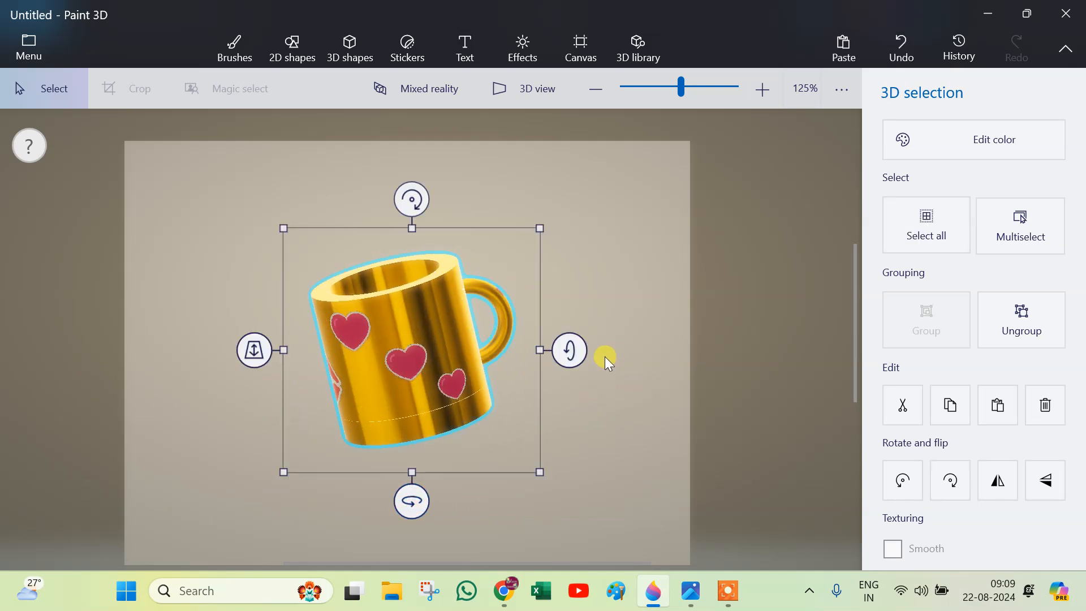
drag(568, 348, 603, 353)
drag(413, 491, 470, 481)
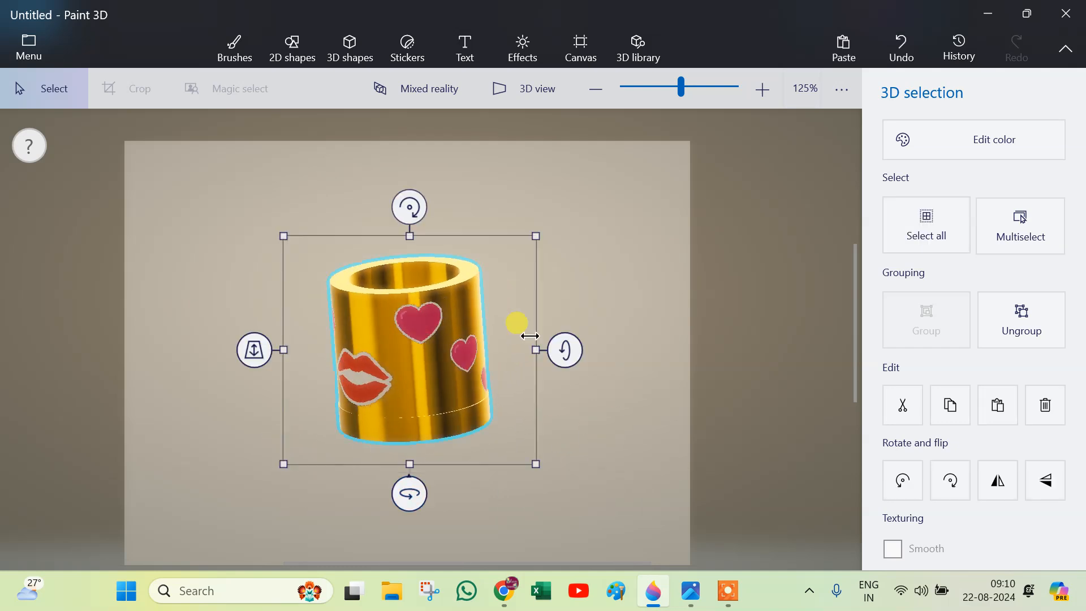
drag(560, 349, 468, 377)
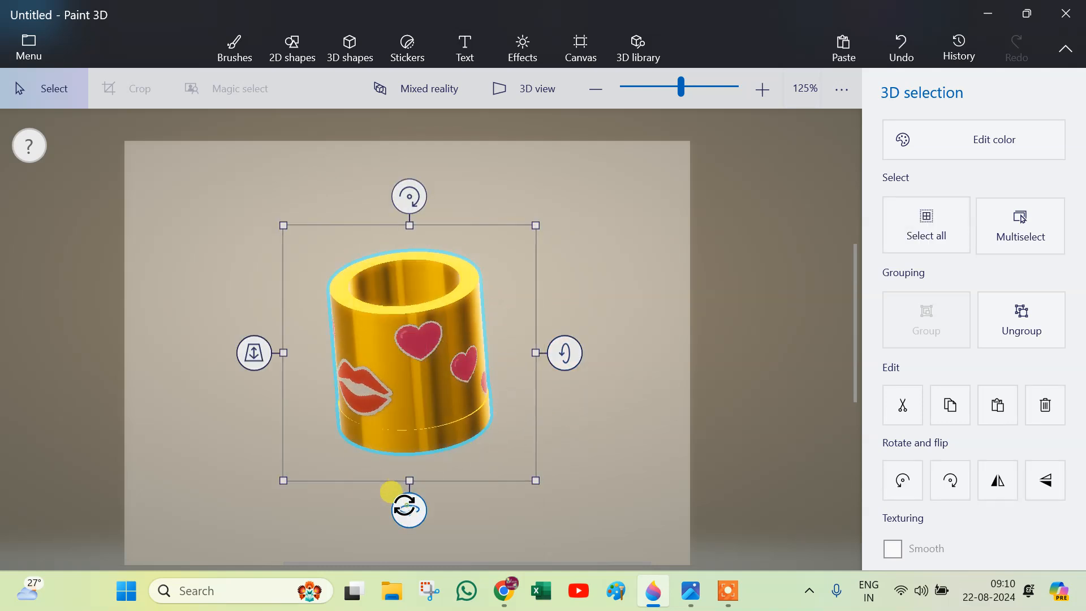
drag(400, 502, 388, 460)
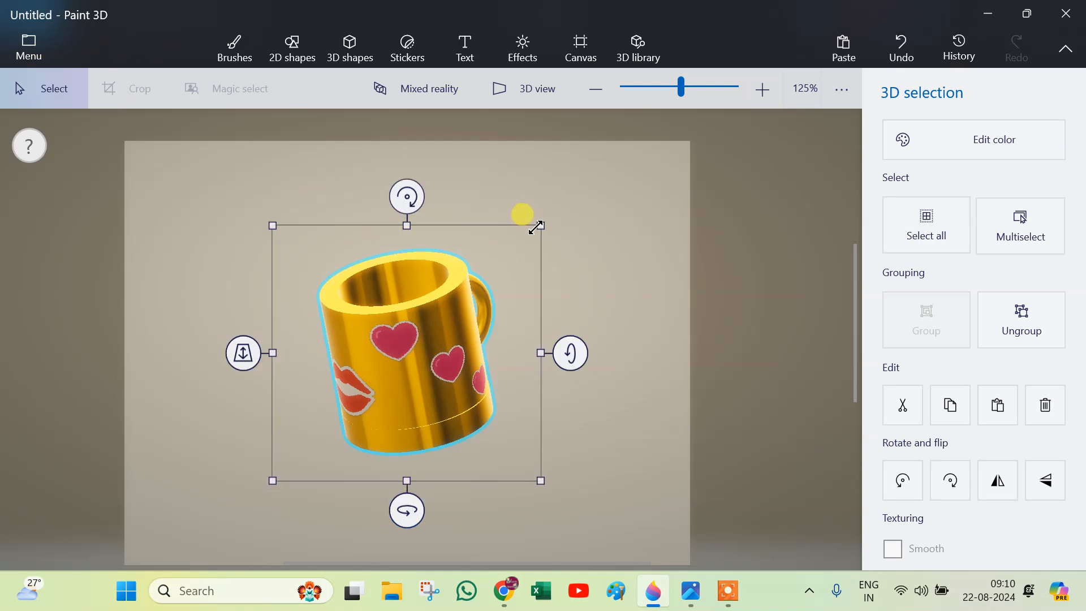
click(616, 225)
Start a new blank project without saving the changes to the current cup, keeping the 800 × 600 px canvas.
key(ctrl+n)
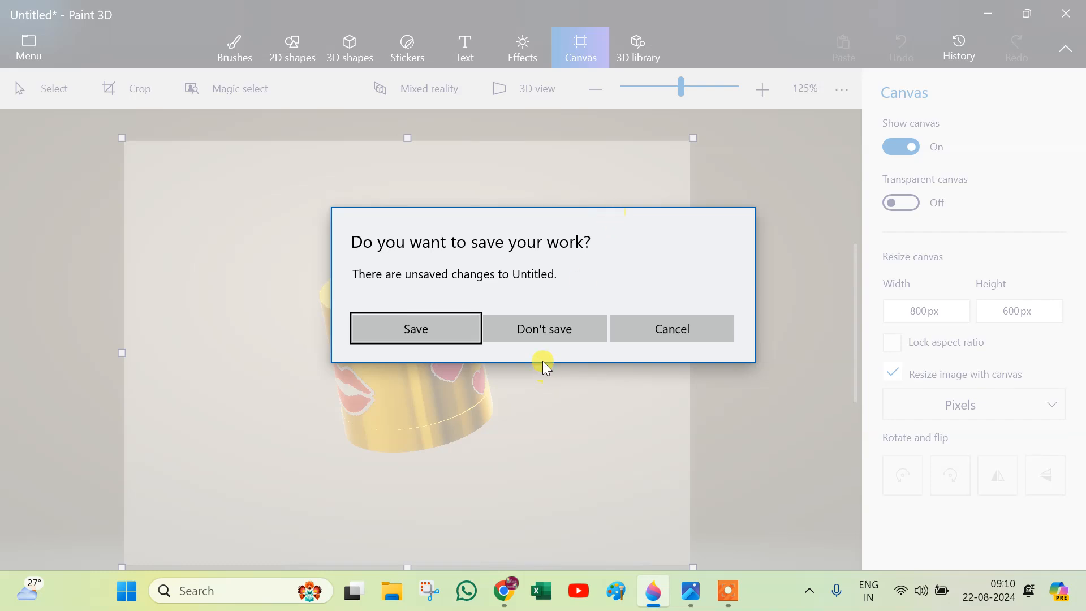
click(534, 326)
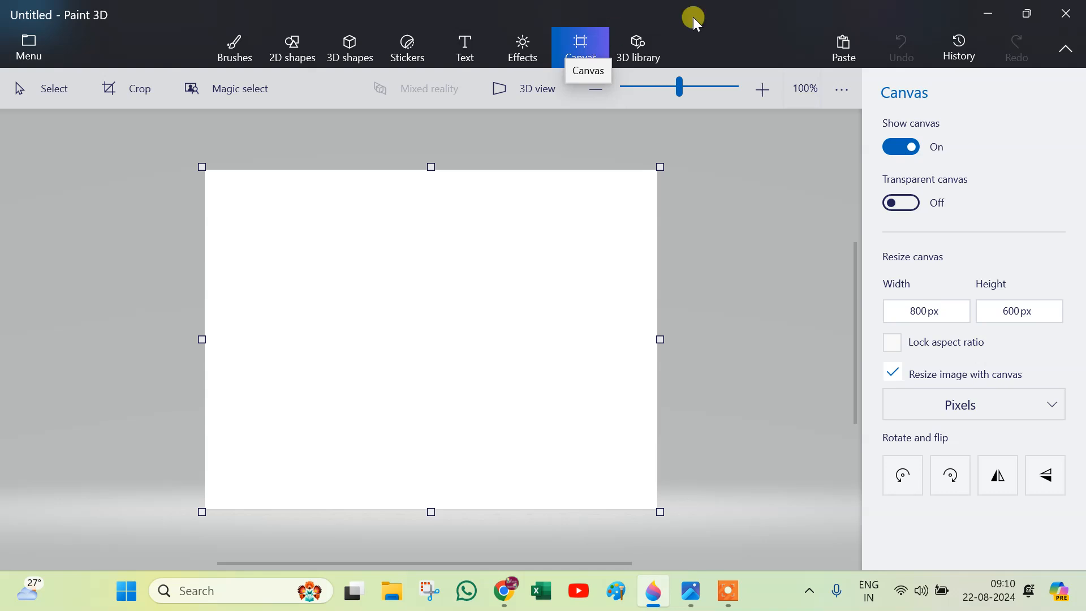
click(956, 313)
click(1061, 316)
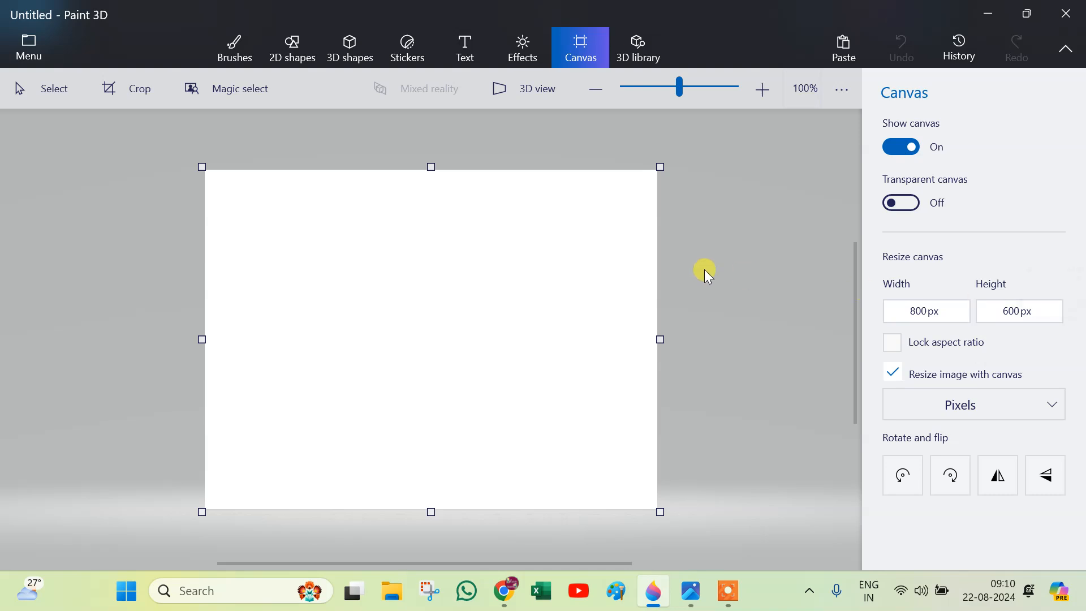
Draw a thin, flat gold cylinder in polished metal near the canvas centre as the cup's base and shift it slightly down.
click(350, 50)
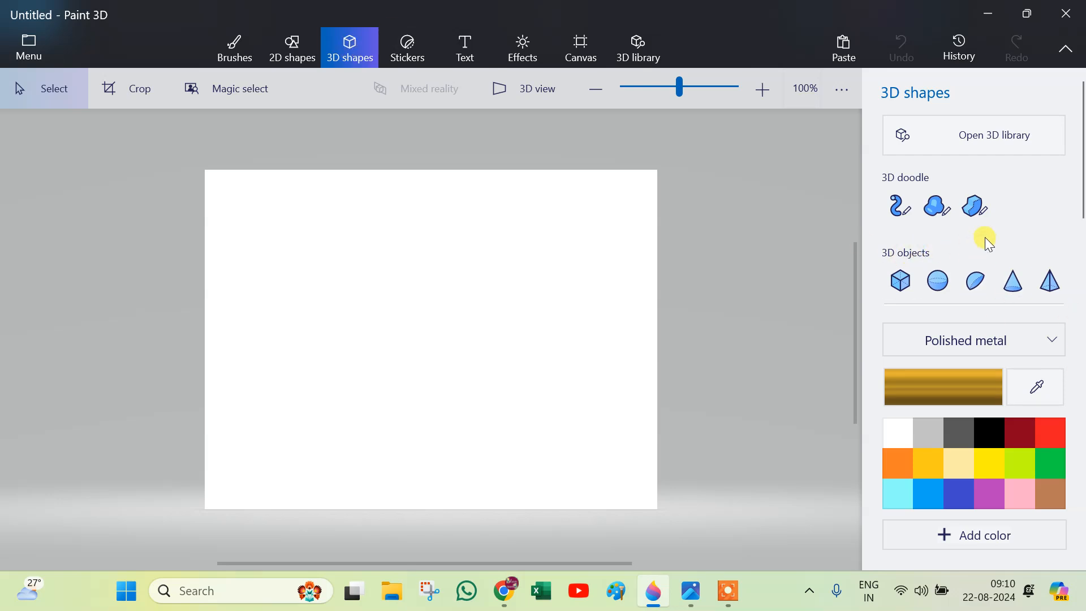
scroll(985, 236, down, 2)
click(901, 253)
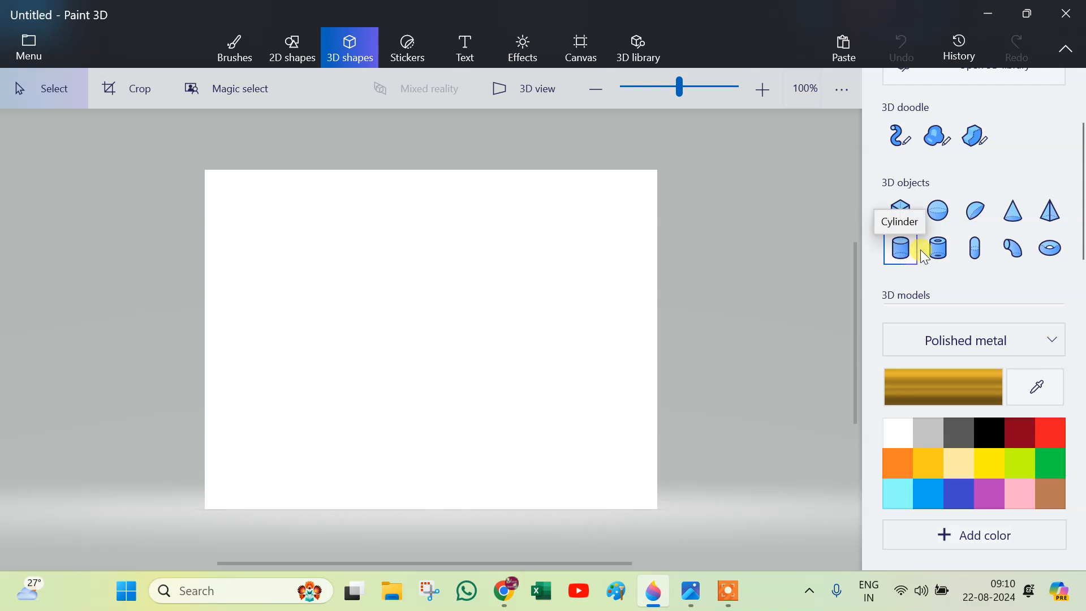
click(938, 251)
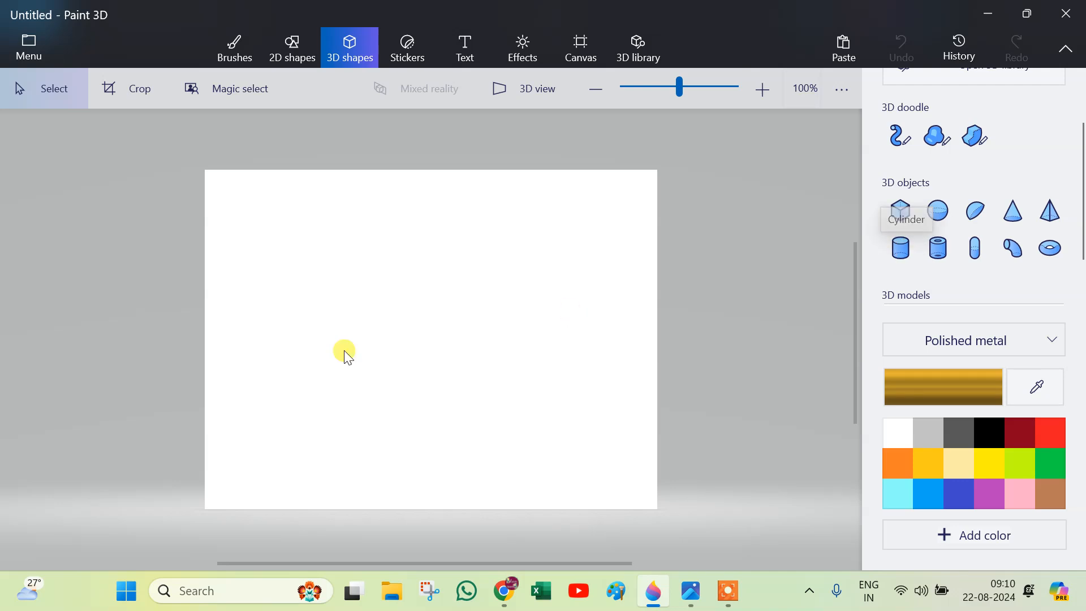
click(900, 249)
drag(356, 338, 495, 354)
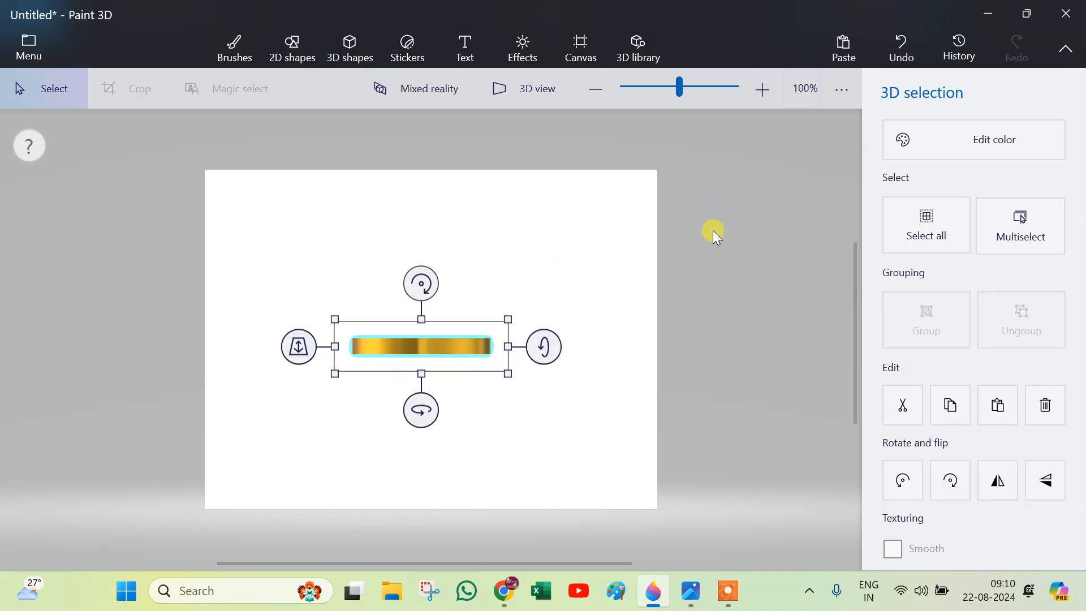
drag(418, 331, 413, 345)
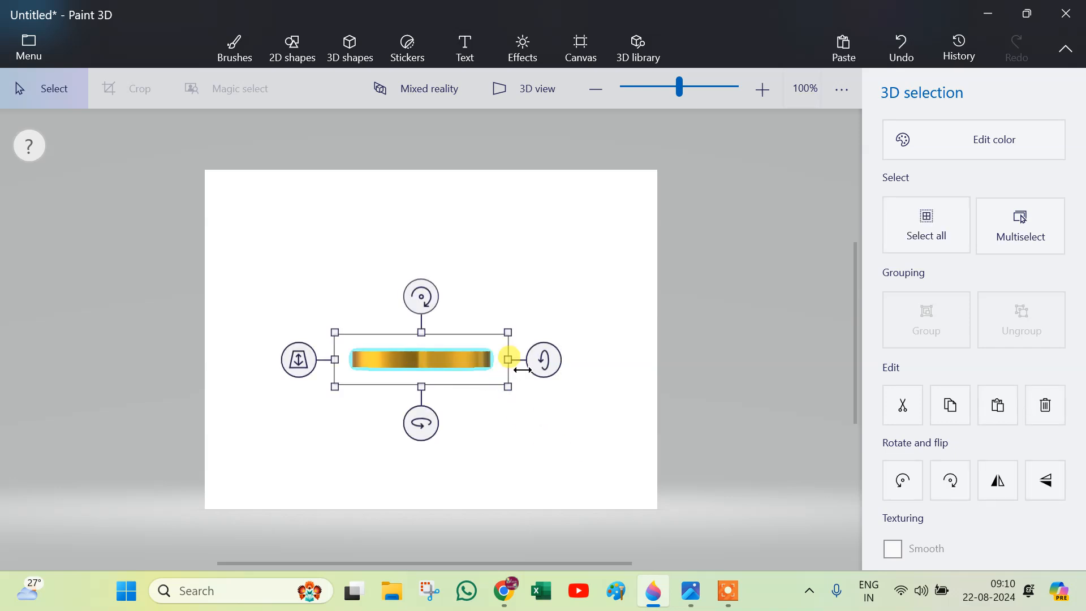
drag(444, 362, 441, 368)
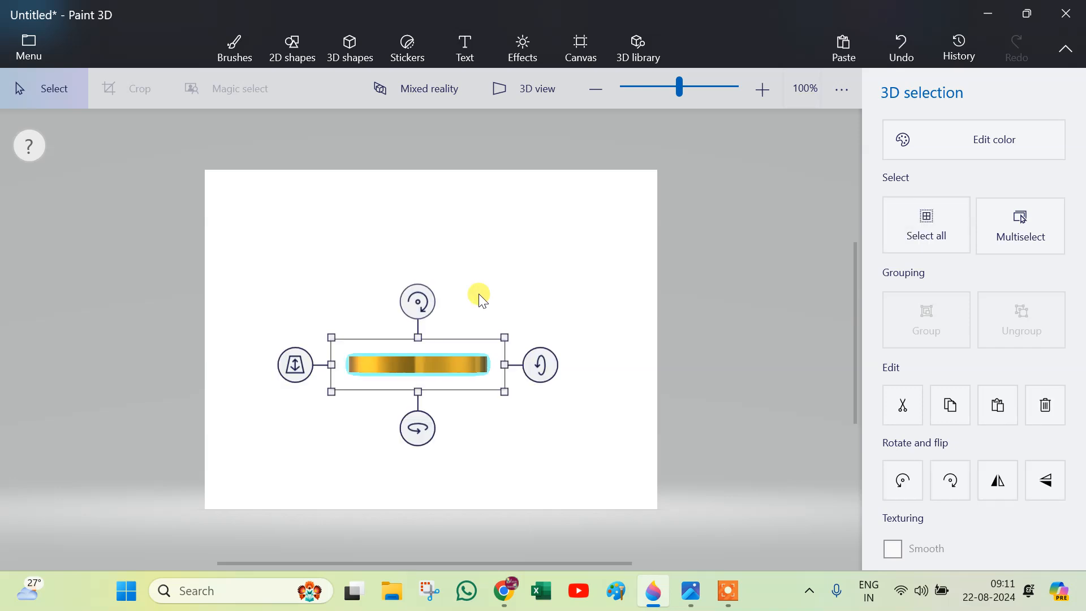
click(577, 272)
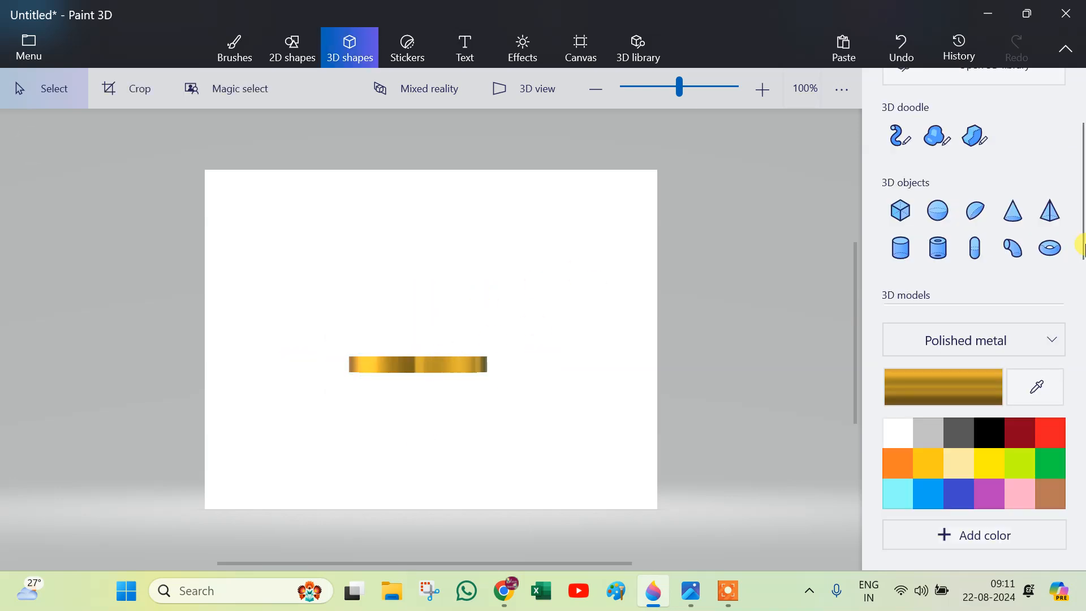
Draw a gold tube as wide as the base above it and align its lower edge with the base to form the cup body.
click(937, 252)
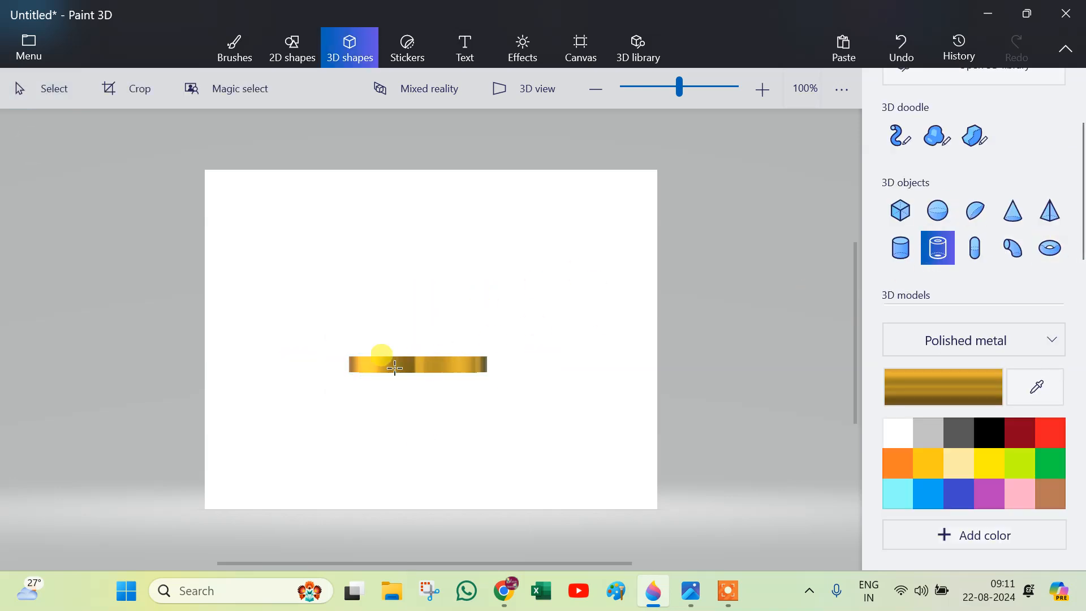
drag(352, 240, 487, 358)
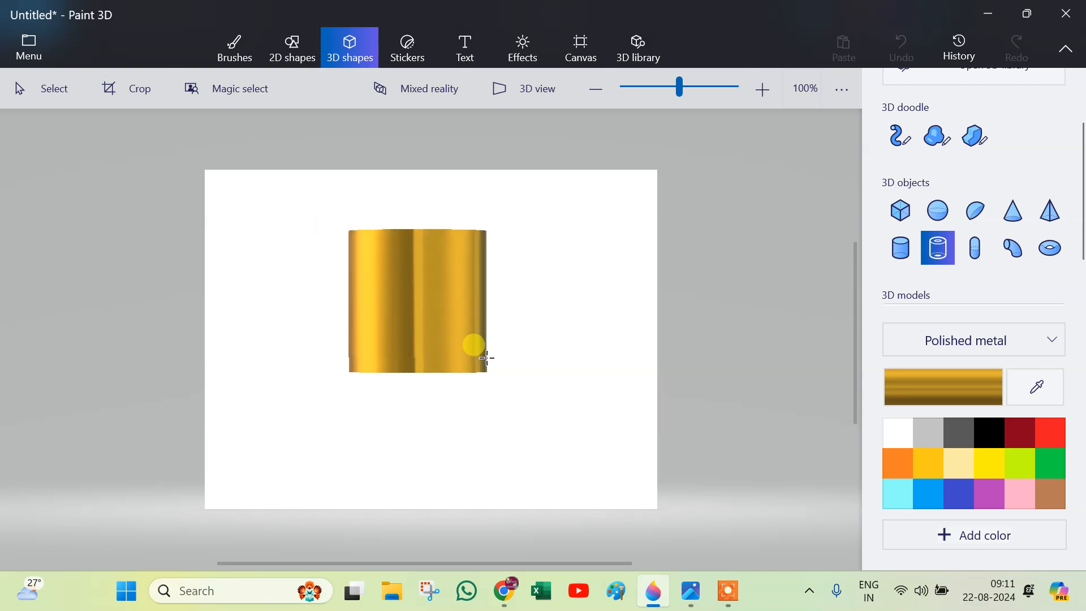
click(455, 356)
scroll(452, 356, up, 3)
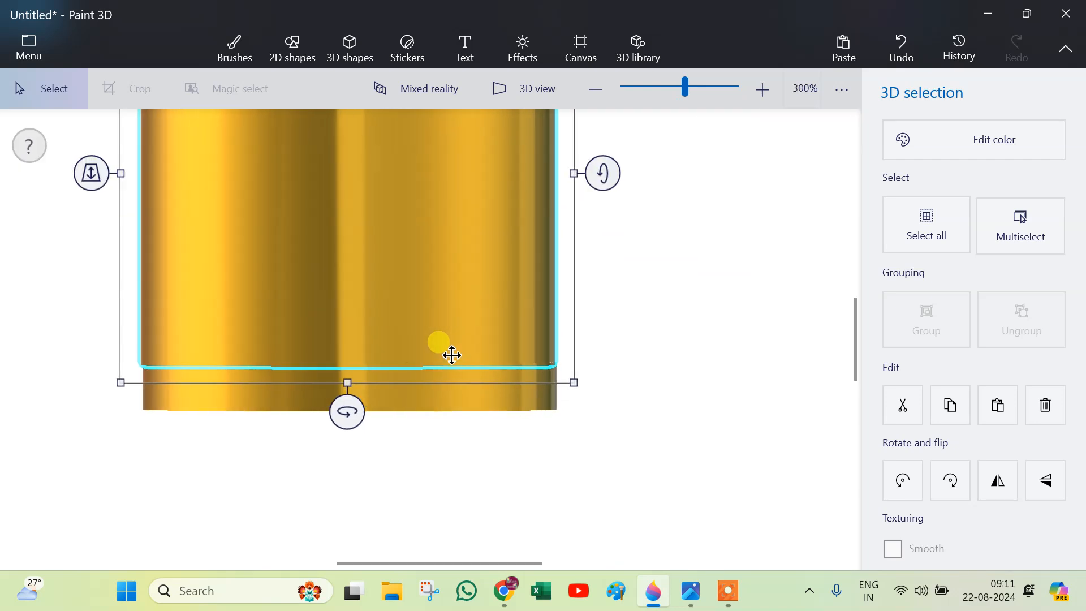
scroll(452, 355, up, 3)
drag(452, 353, 456, 370)
scroll(457, 371, down, 1)
scroll(1, 335, up, 1)
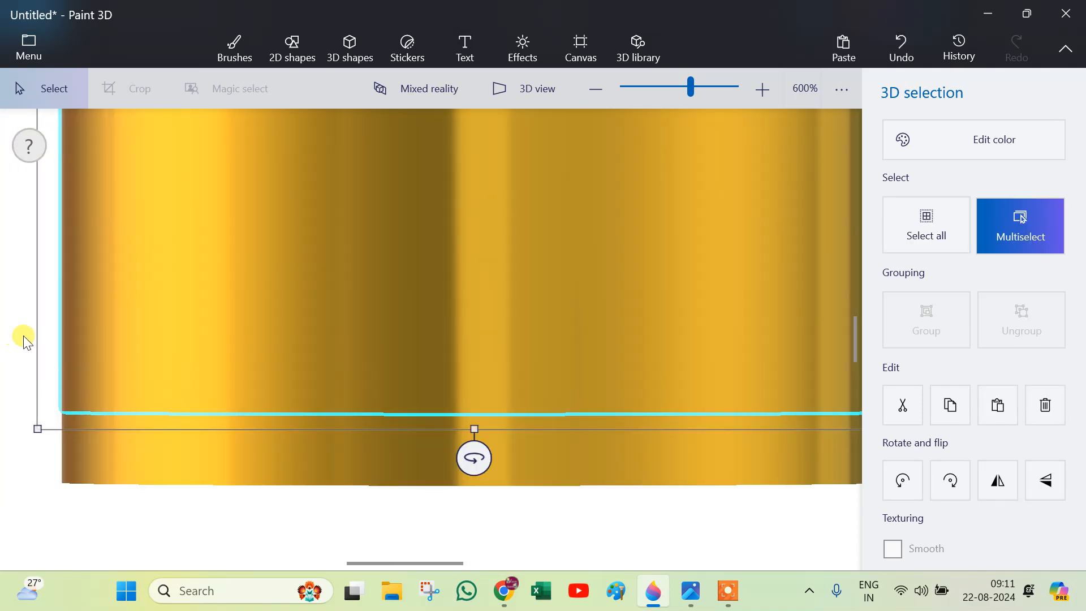
scroll(23, 339, up, 3)
click(34, 373)
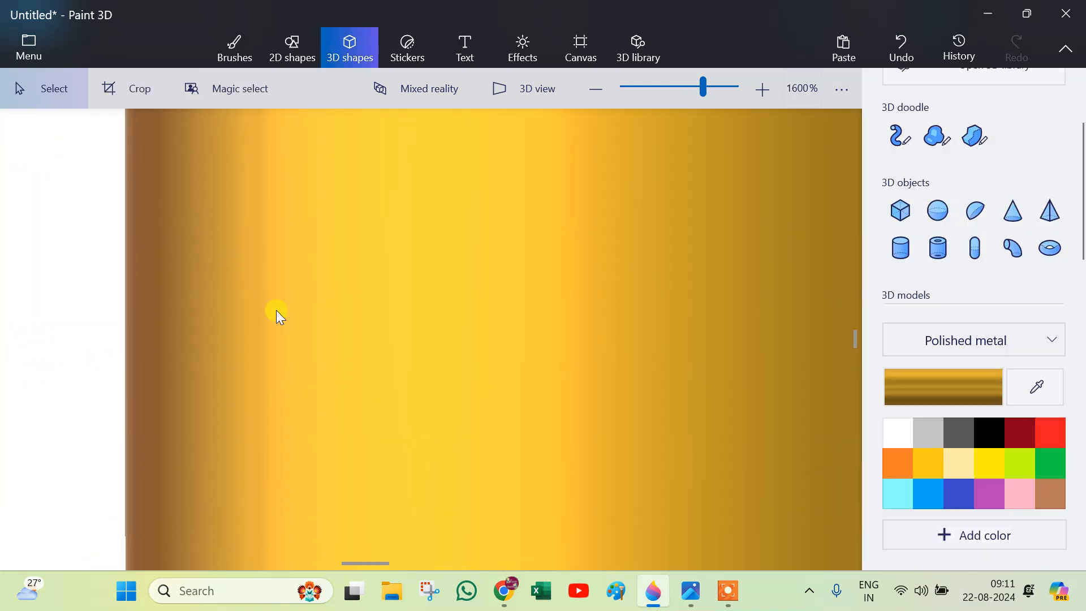
Draw a small gold curved cylinder against the right side of the cup body as the upper half of the handle.
scroll(318, 305, down, 8)
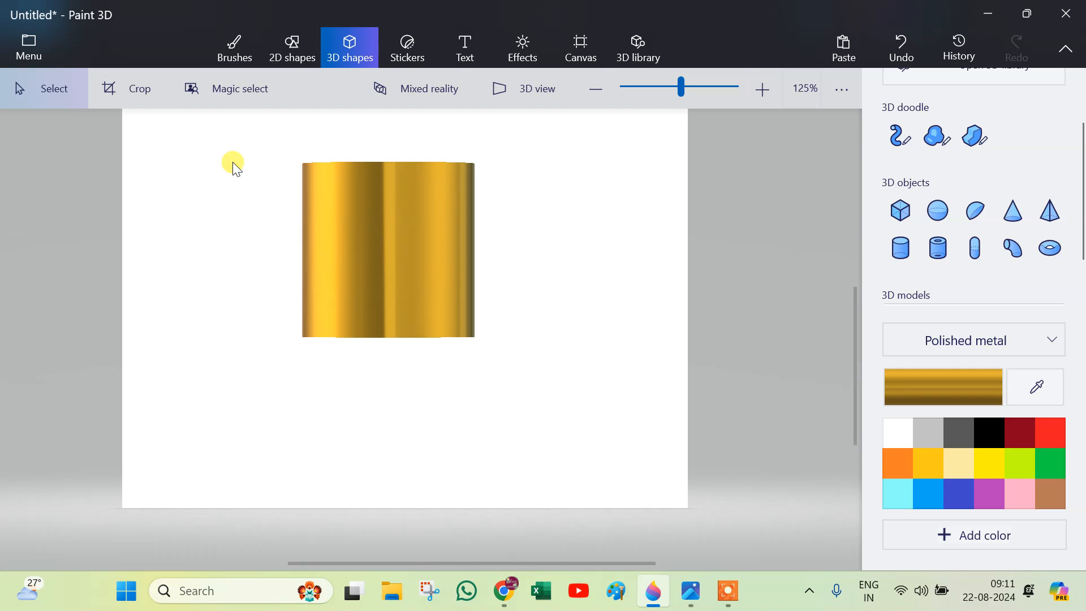
click(1018, 254)
drag(471, 187, 517, 248)
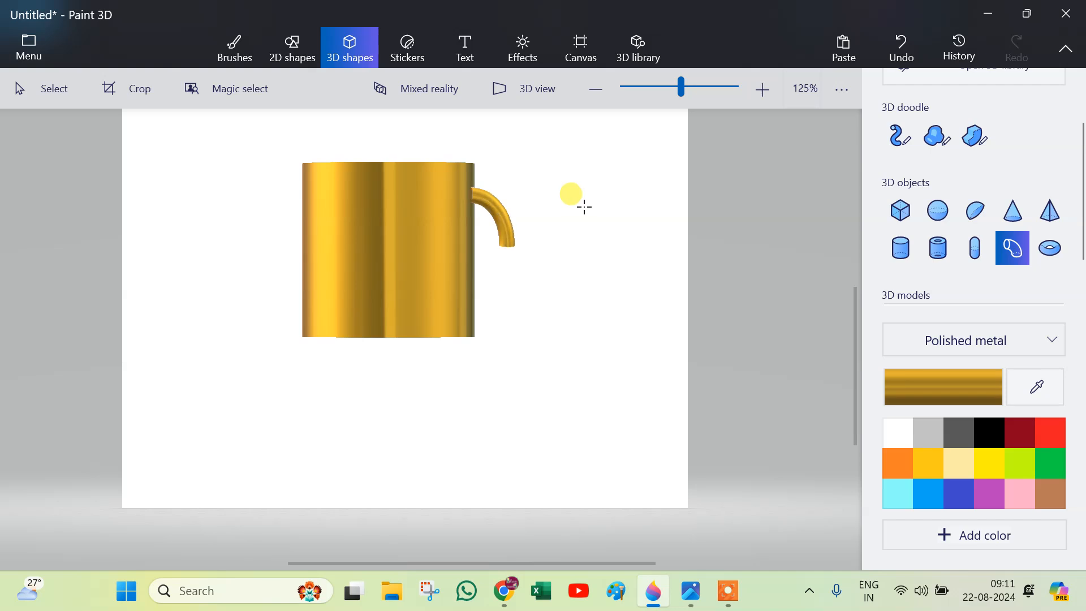
Duplicate the curved handle piece, flip the copy vertically and place it below the original to complete the handle.
click(951, 405)
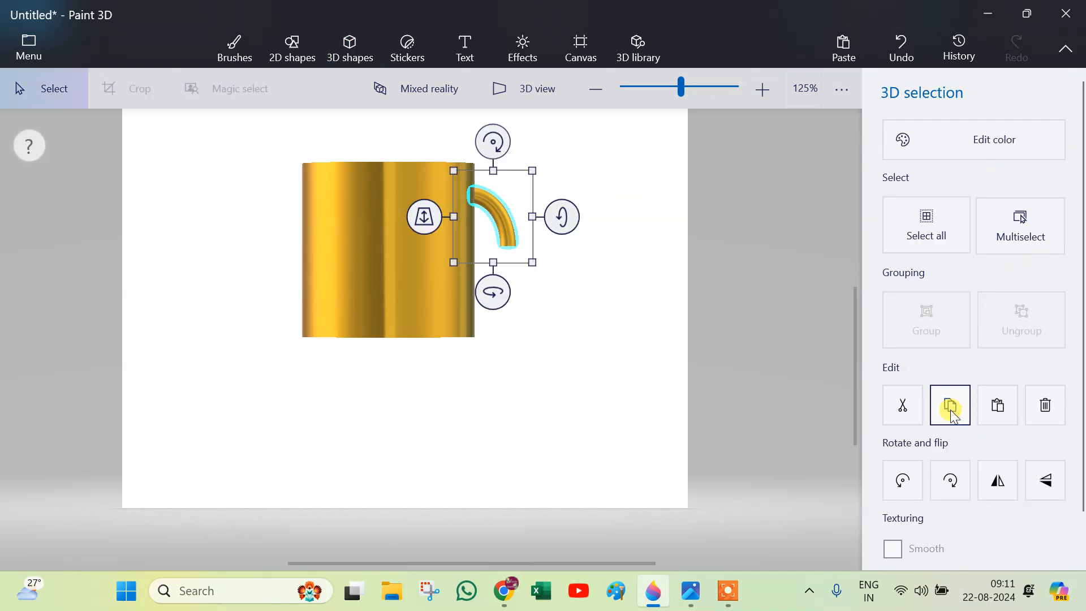
click(998, 407)
click(1056, 485)
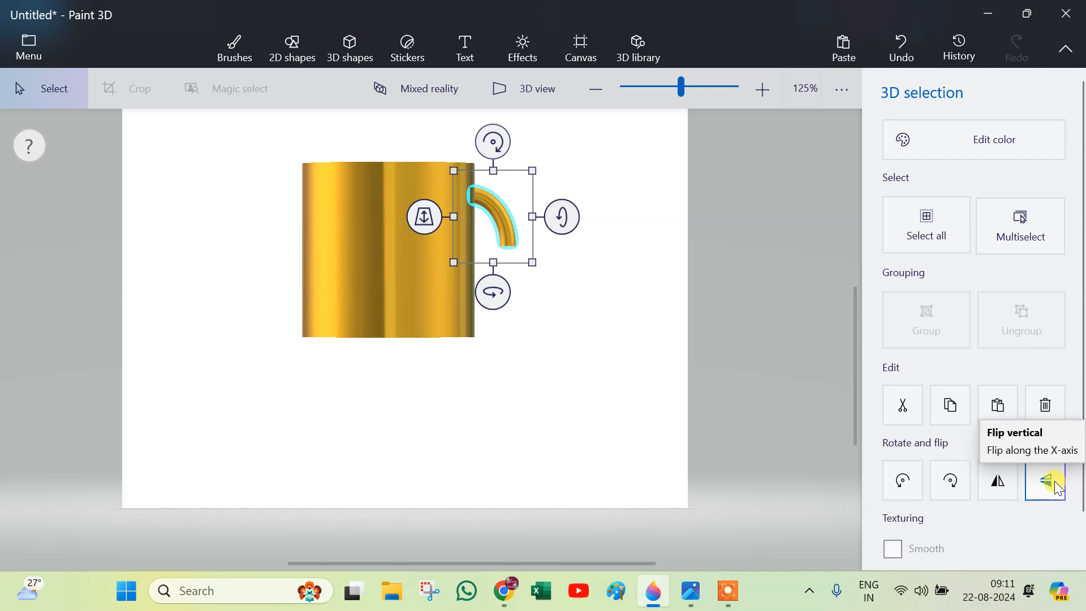
click(1056, 485)
drag(505, 237, 505, 280)
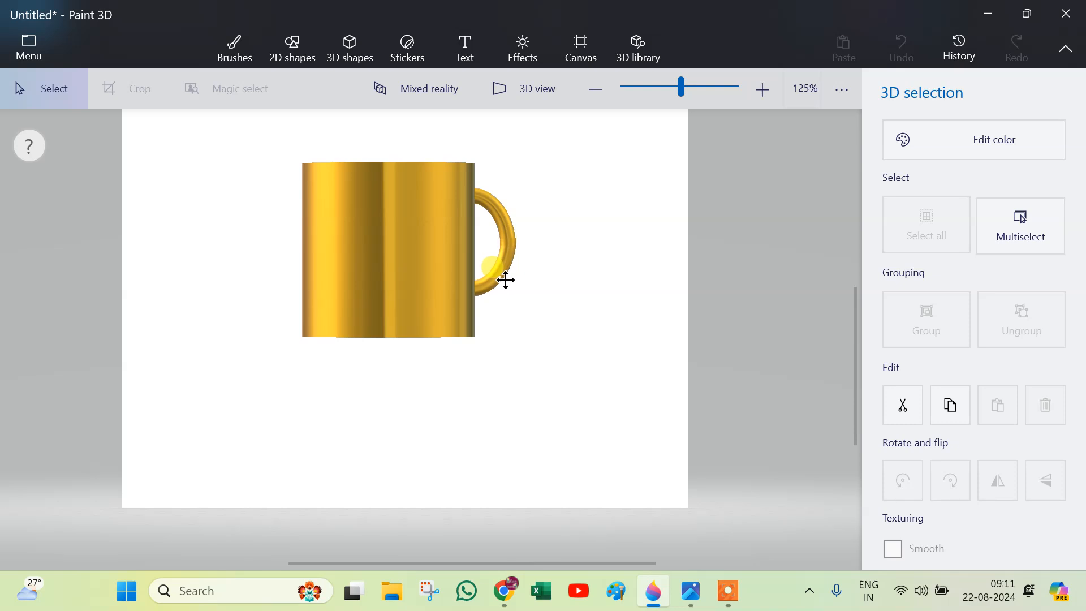
mouse_move(505, 280)
mouse_down()
mouse_move(516, 245)
mouse_move(520, 267)
mouse_up()
scroll(512, 249, up, 6)
click(635, 214)
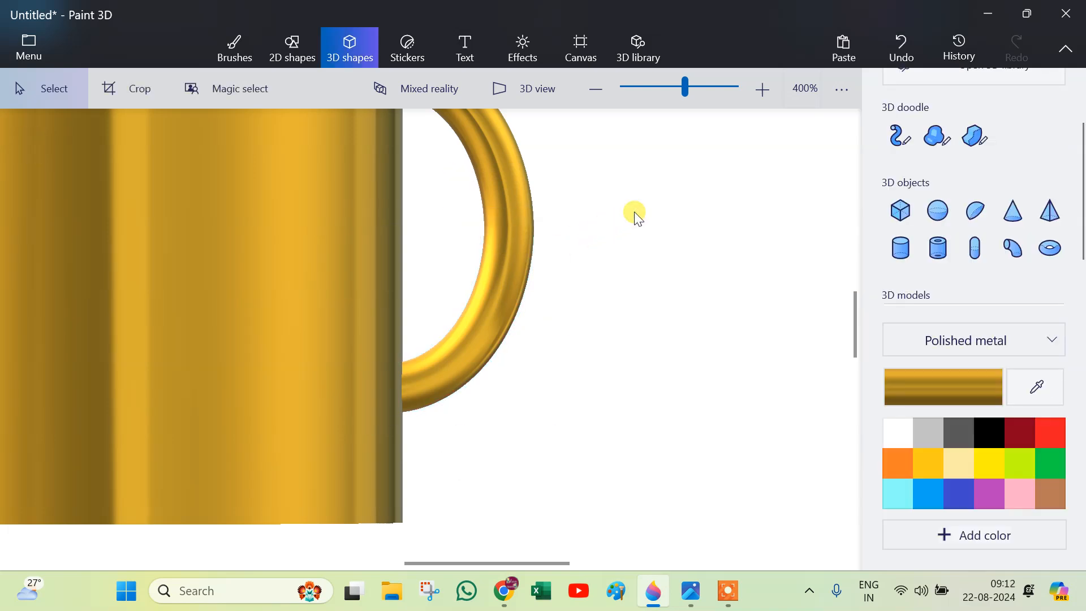
Select all the cup parts, narrow them slightly, reposition them and group them into one object.
ctrl+scroll(636, 214, down, 5)
ctrl+scroll(635, 213, down, 1)
drag(359, 125, 627, 331)
drag(482, 211, 476, 250)
drag(361, 261, 388, 269)
mouse_move(454, 252)
mouse_down()
mouse_move(436, 262)
mouse_move(447, 269)
mouse_up()
click(950, 321)
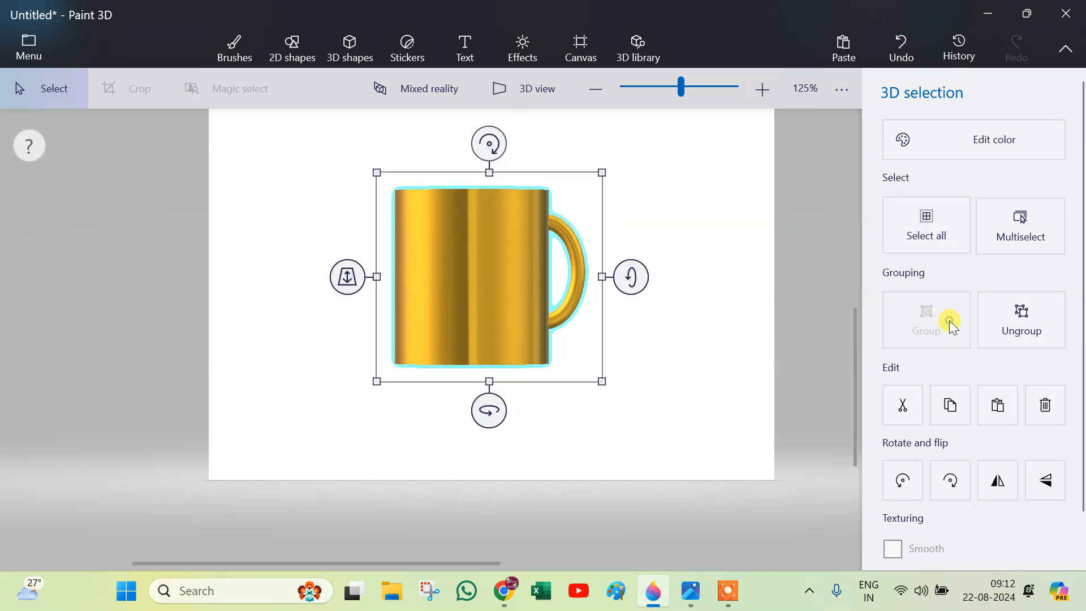
click(682, 272)
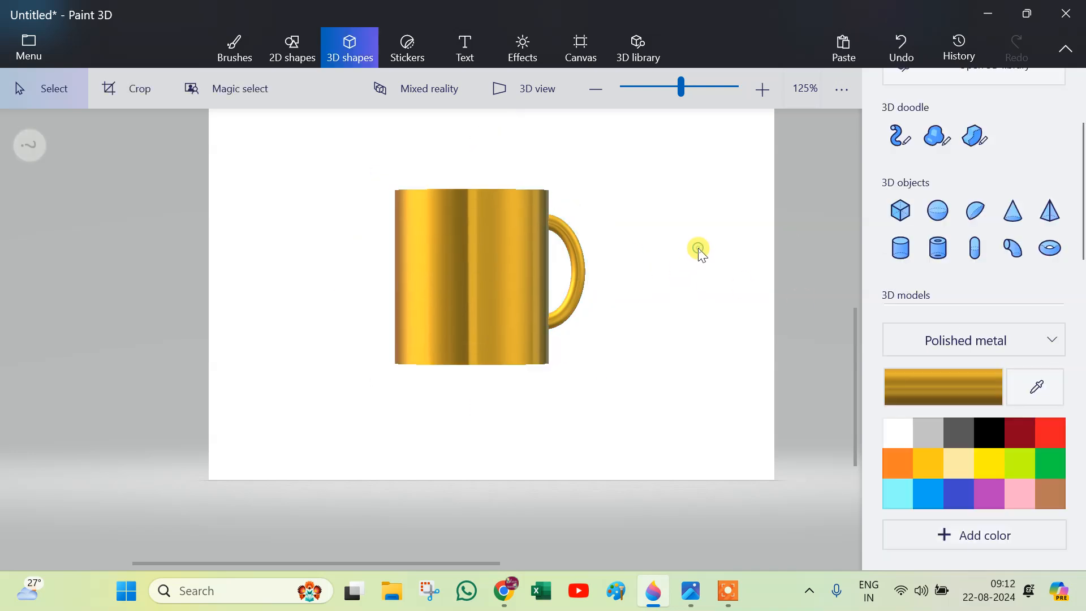
Reduce the height of the grouped cup slightly and move it a little down on the canvas.
click(428, 286)
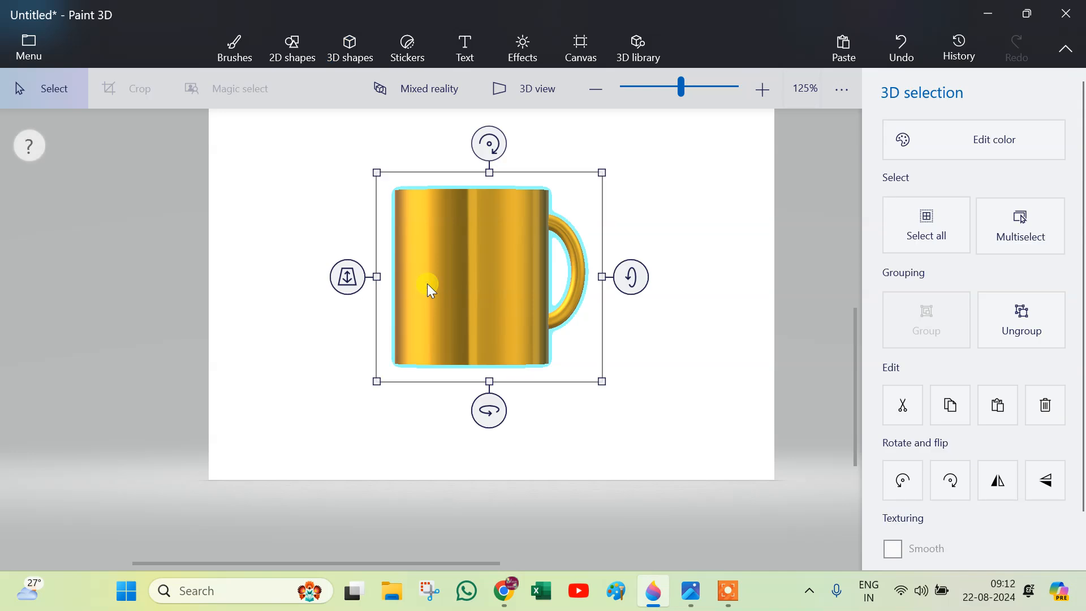
drag(490, 383, 492, 370)
drag(493, 301, 487, 310)
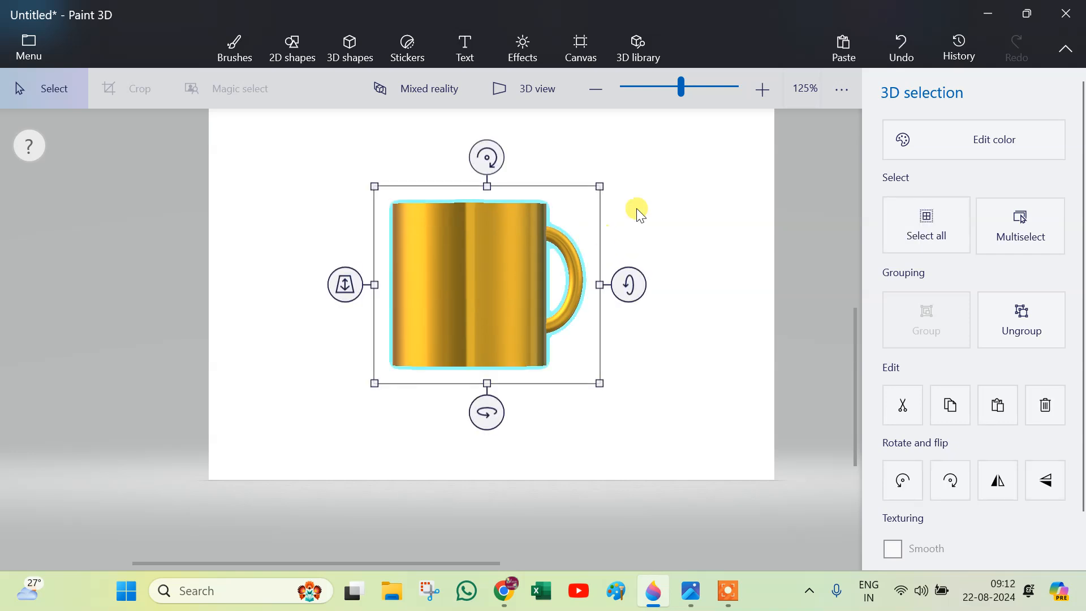
Fill the cup body, its bottom band and the handle with matte gold.
click(232, 56)
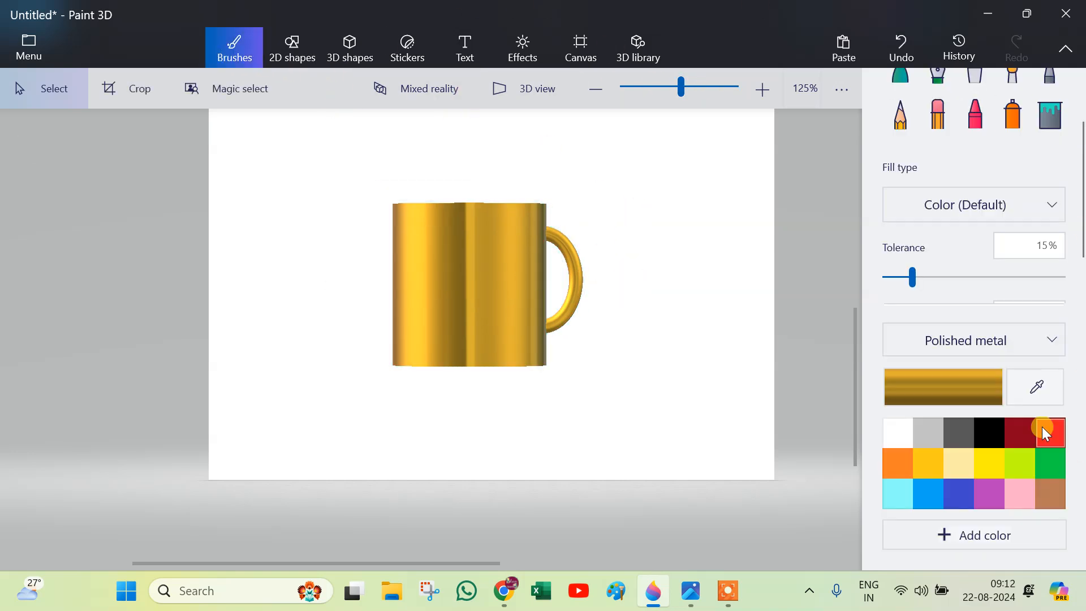
click(1055, 342)
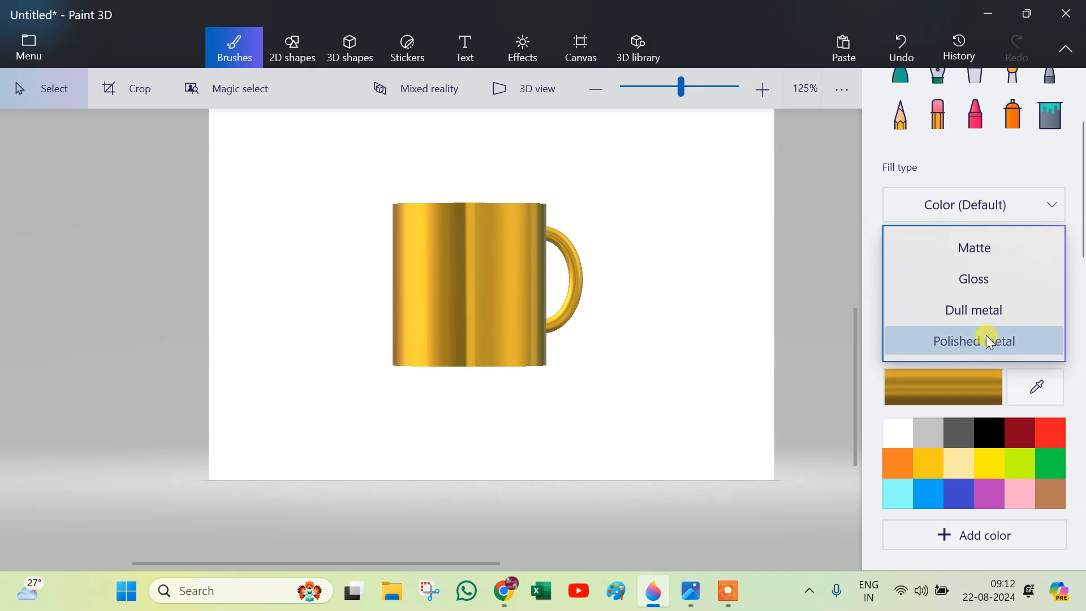
click(996, 252)
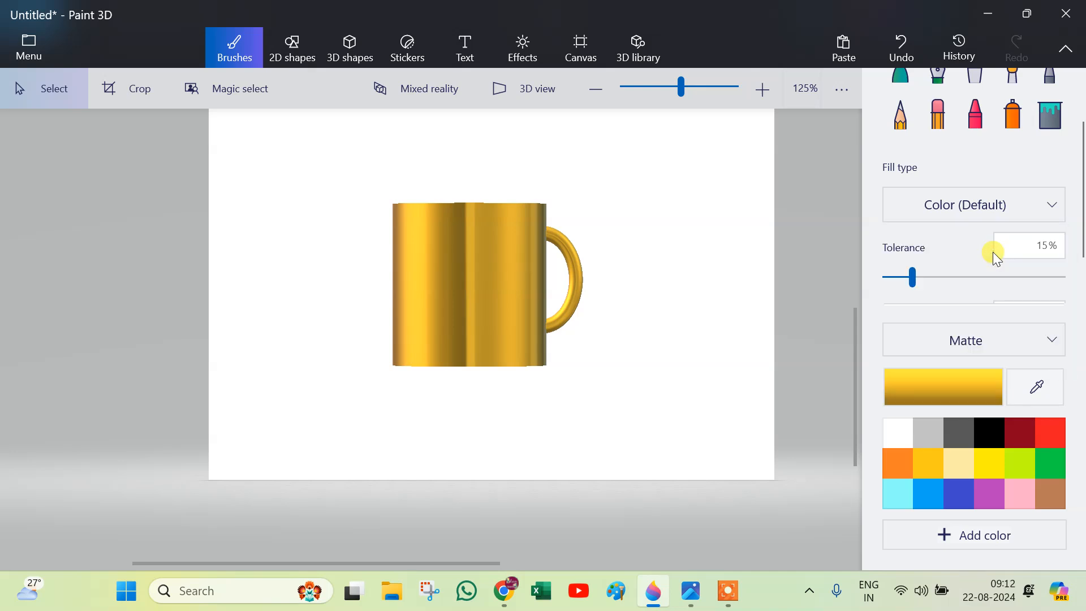
click(1053, 116)
click(456, 233)
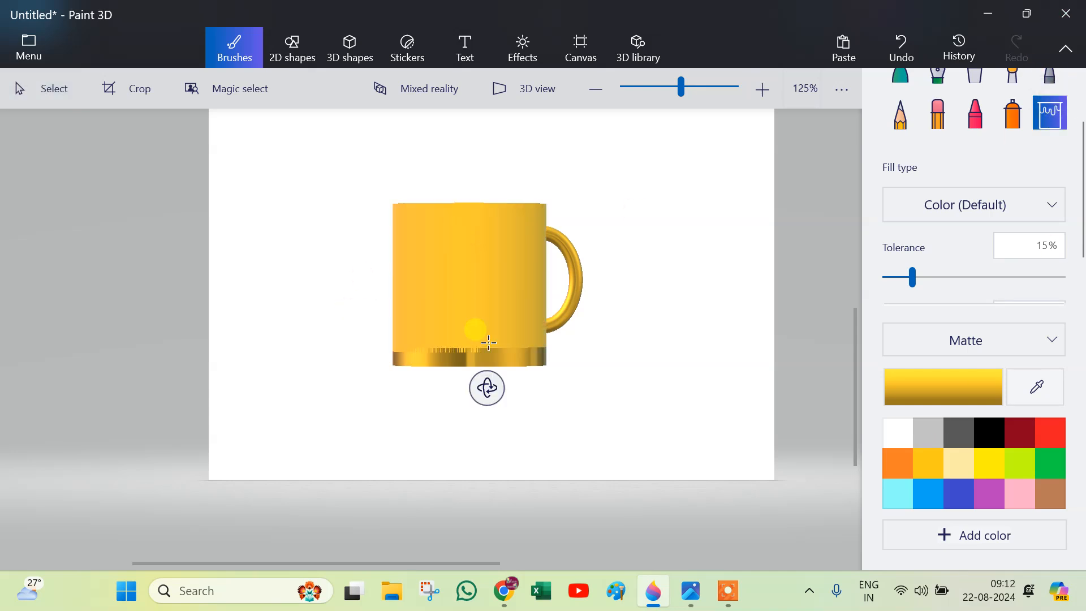
click(490, 354)
click(568, 296)
click(575, 266)
click(577, 271)
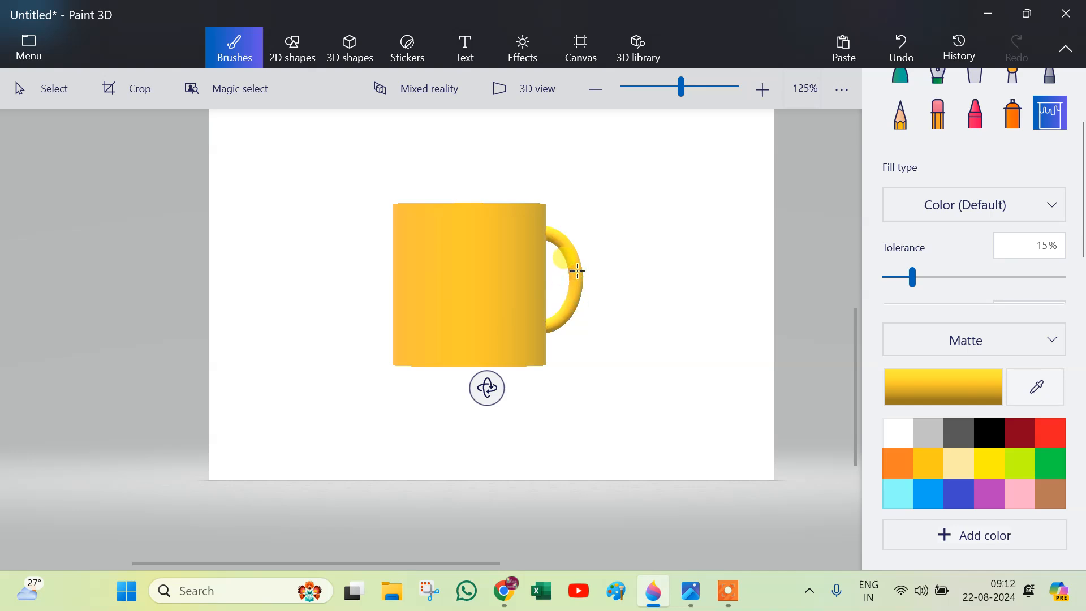
Recolor the cup body and handle with dark gray polished metal using Fill.
click(1055, 343)
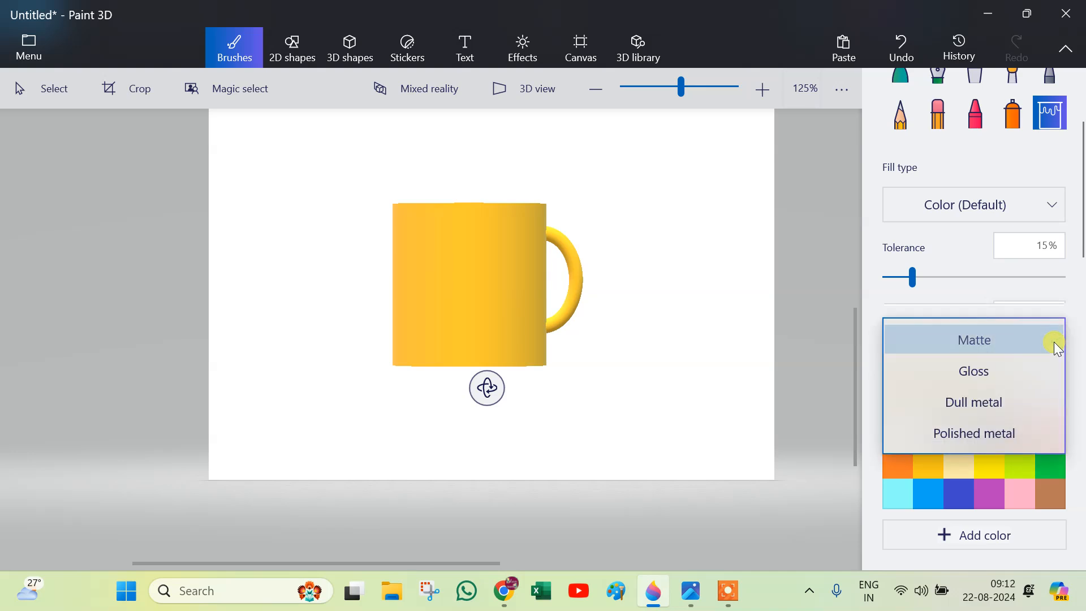
click(995, 423)
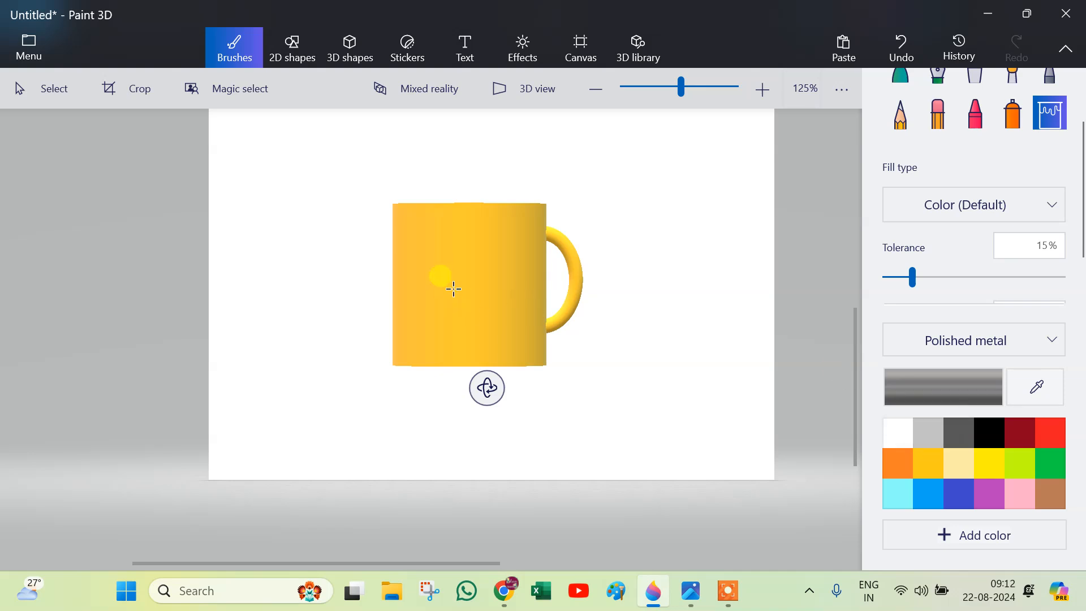
click(447, 255)
click(474, 360)
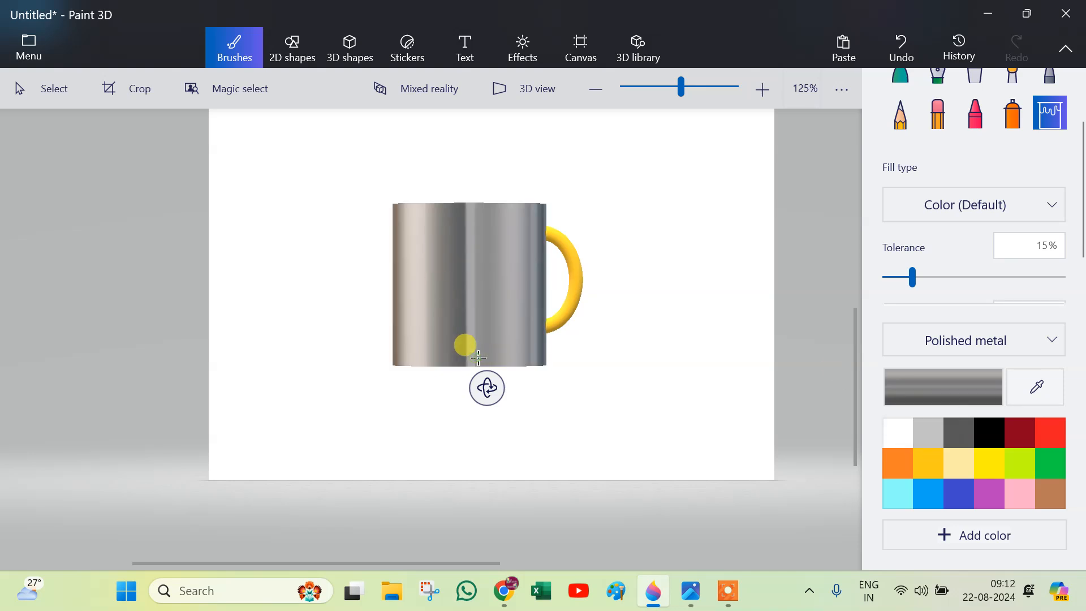
click(578, 267)
click(564, 255)
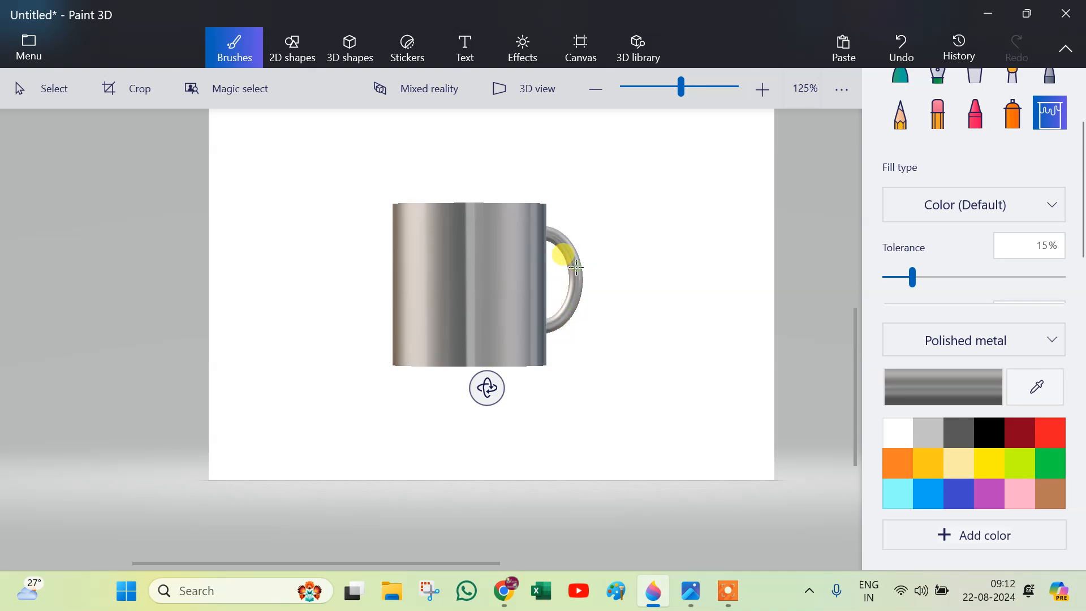
Fill the cup with white polished metal for a silver look.
click(902, 440)
click(432, 233)
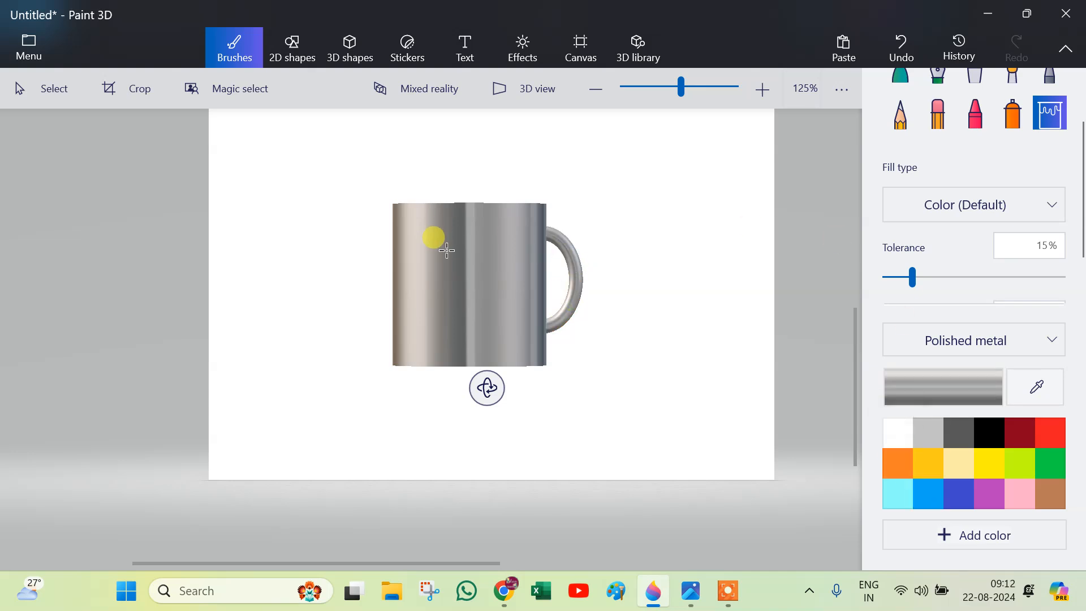
click(454, 347)
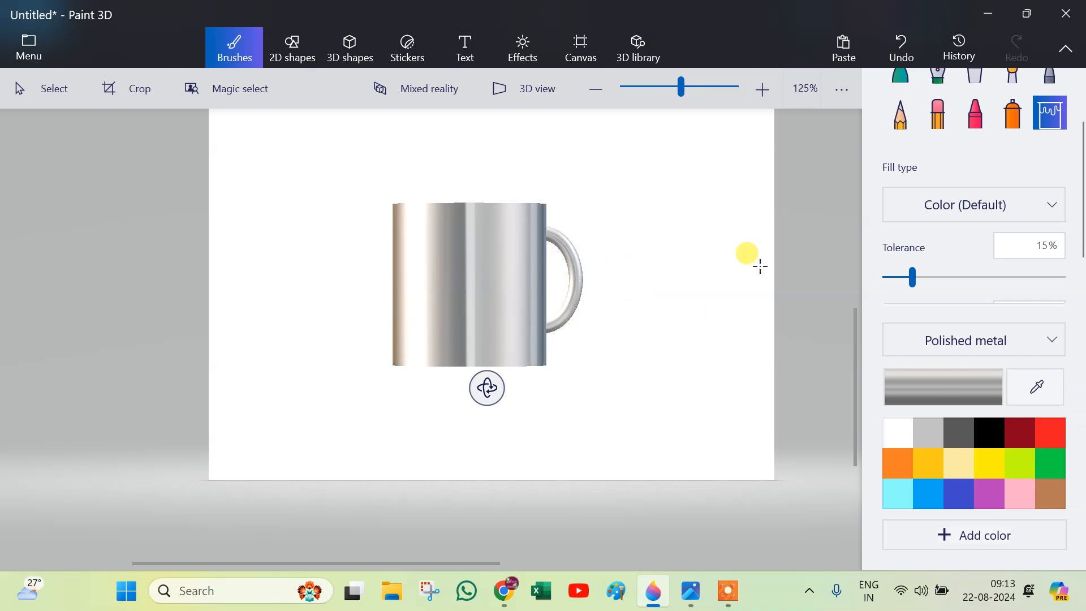
Fill the cup body, its bottom band and the handle with gold polished metal.
click(934, 467)
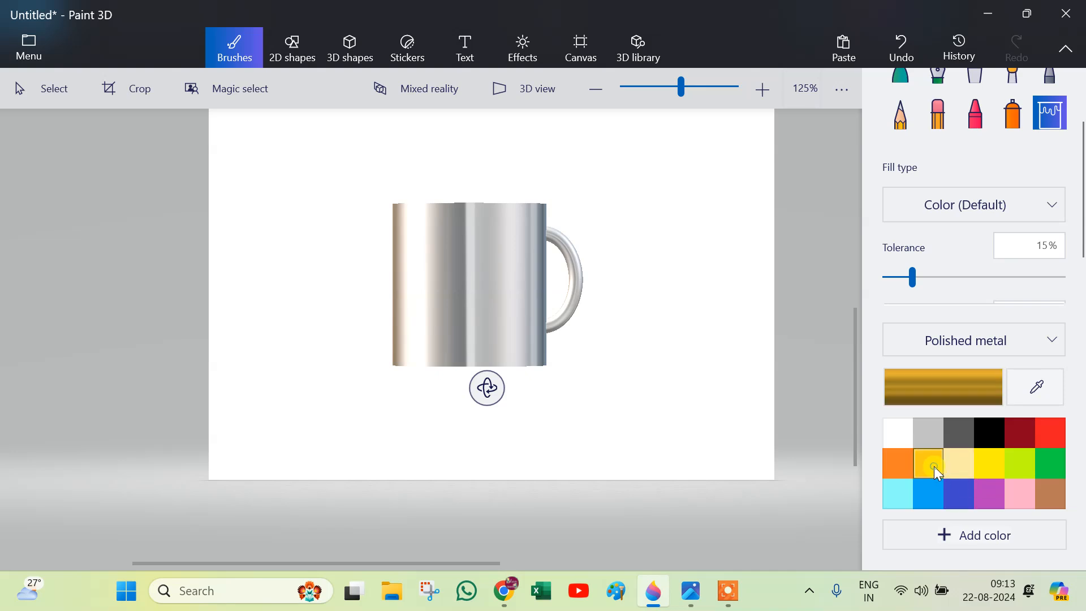
click(495, 244)
click(473, 365)
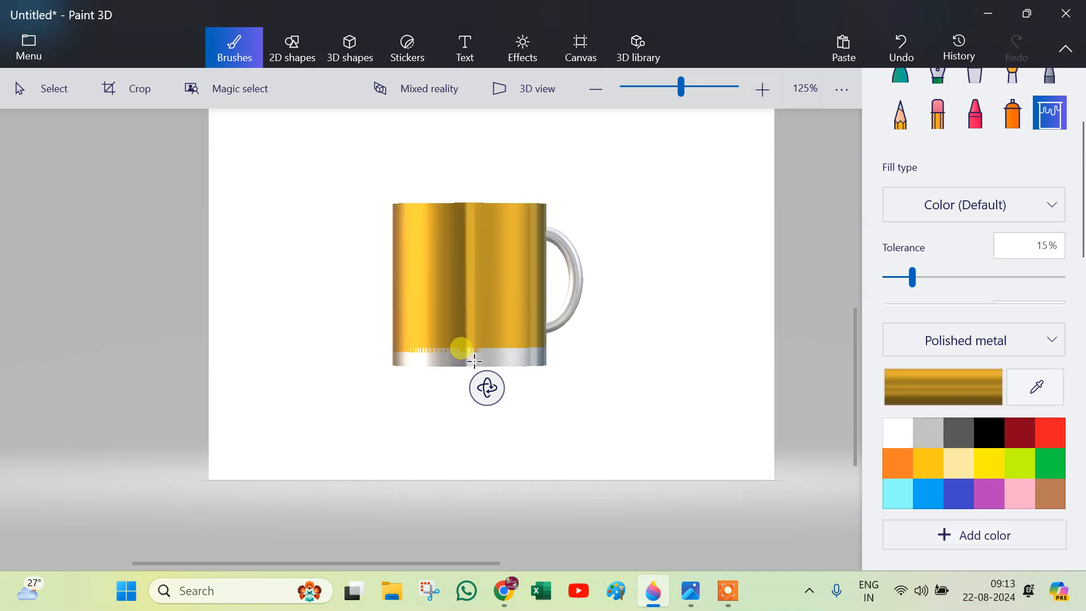
click(568, 281)
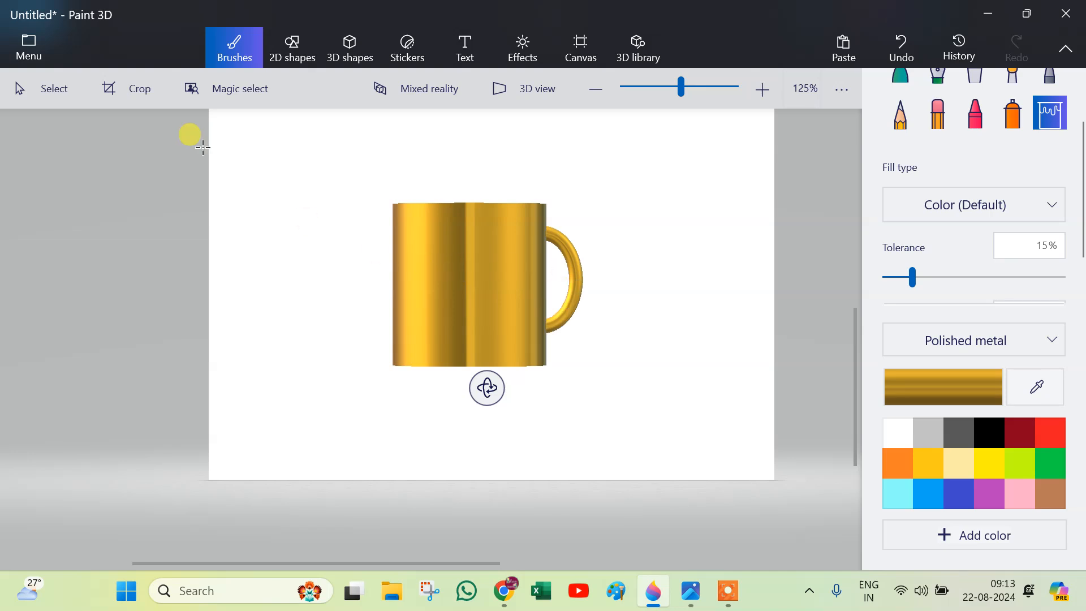
Place a heart sticker on the cup, shrink it and stamp it near the upper left of the body.
click(24, 105)
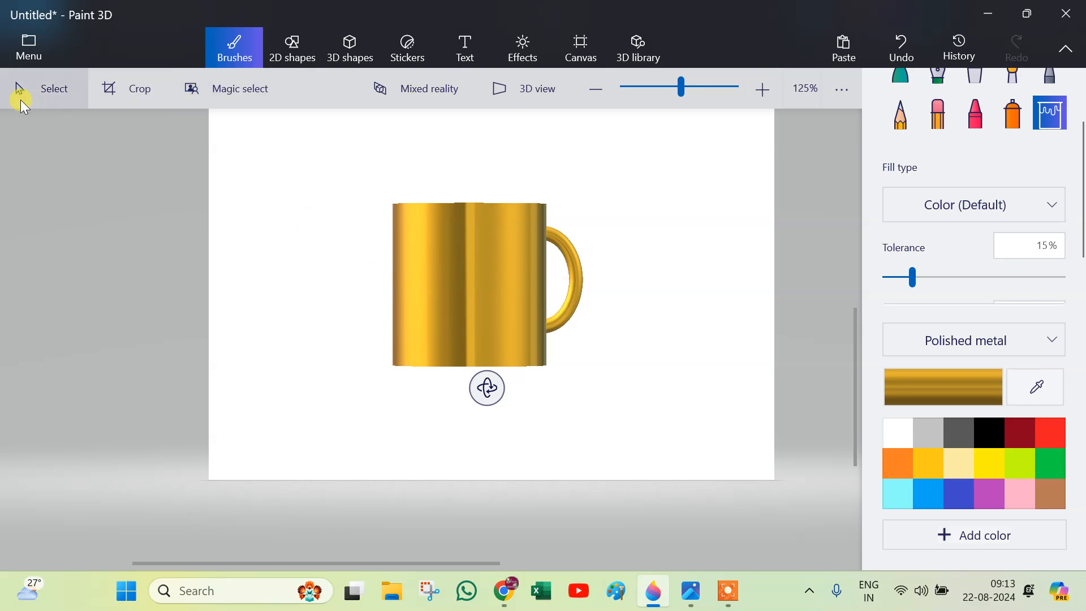
click(496, 303)
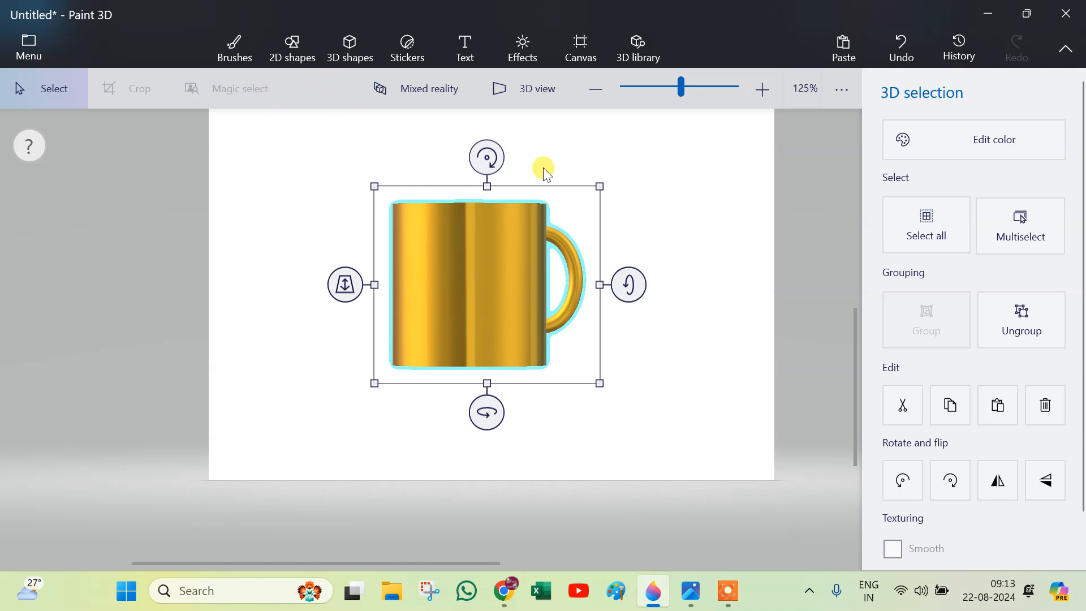
click(415, 46)
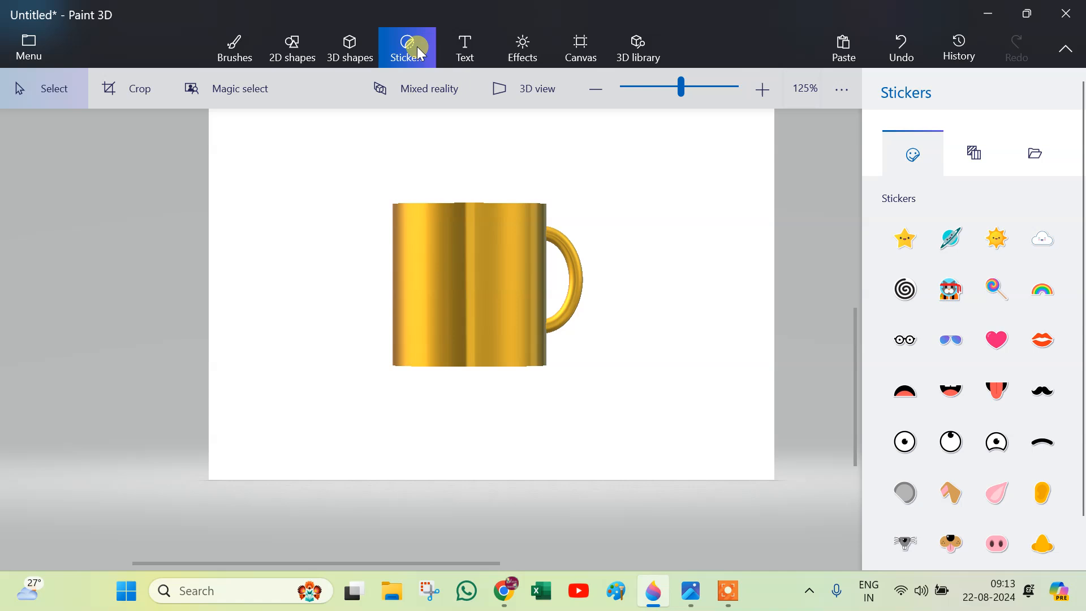
click(996, 342)
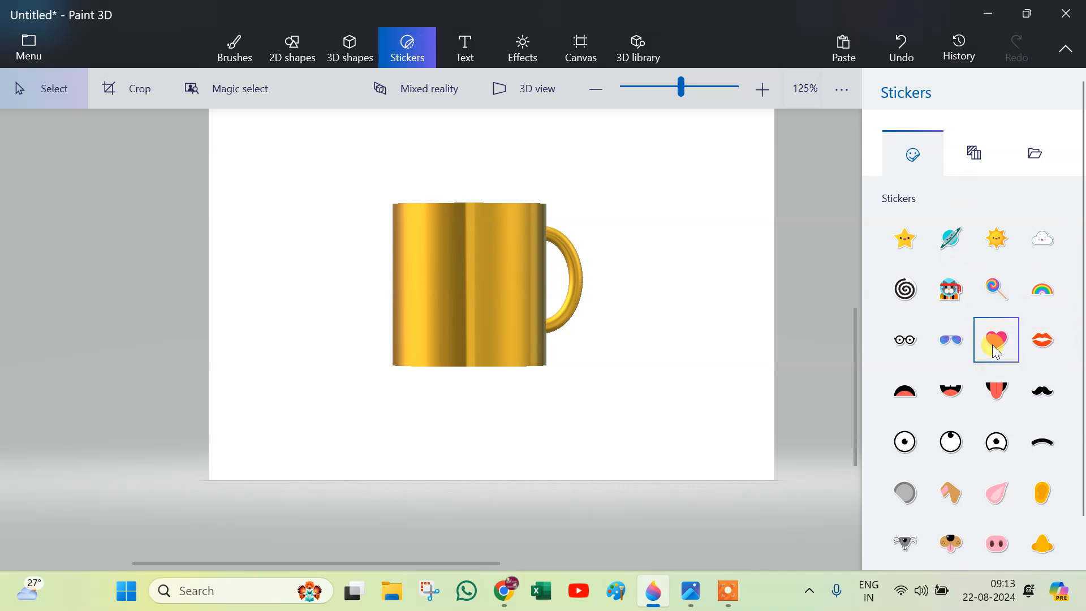
click(447, 254)
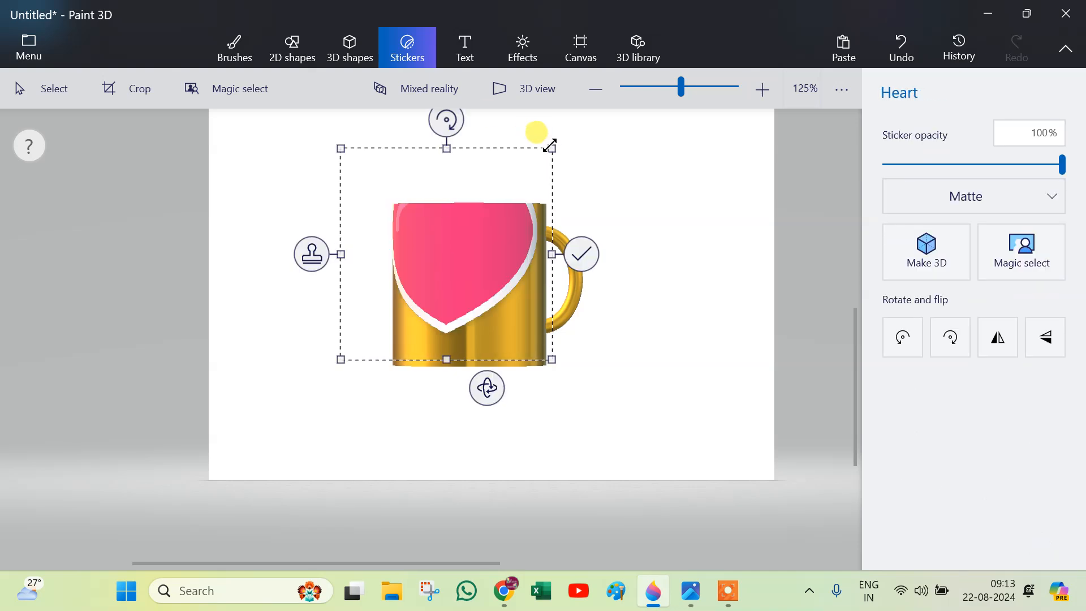
drag(551, 164, 474, 231)
drag(429, 288, 463, 272)
drag(515, 340, 444, 276)
mouse_move(412, 228)
mouse_down()
mouse_move(404, 240)
mouse_move(420, 237)
mouse_up()
mouse_move(460, 279)
mouse_down()
mouse_move(439, 252)
mouse_move(455, 271)
mouse_up()
click(356, 245)
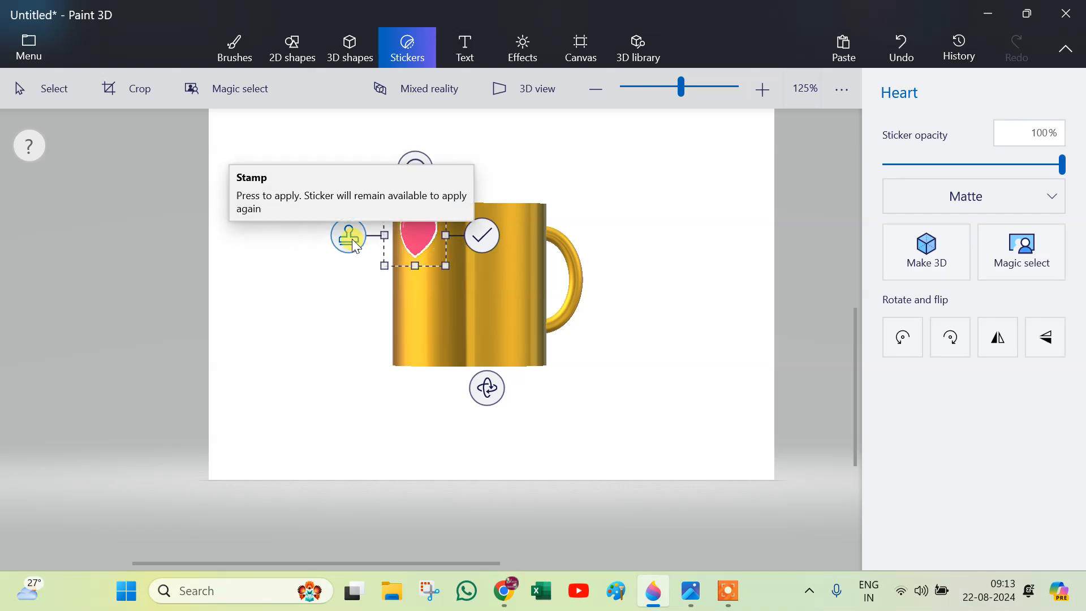
Add two smaller heart stickers in a diagonal running down to the lower right of the cup body.
drag(449, 269, 516, 328)
click(357, 245)
click(402, 287)
click(350, 175)
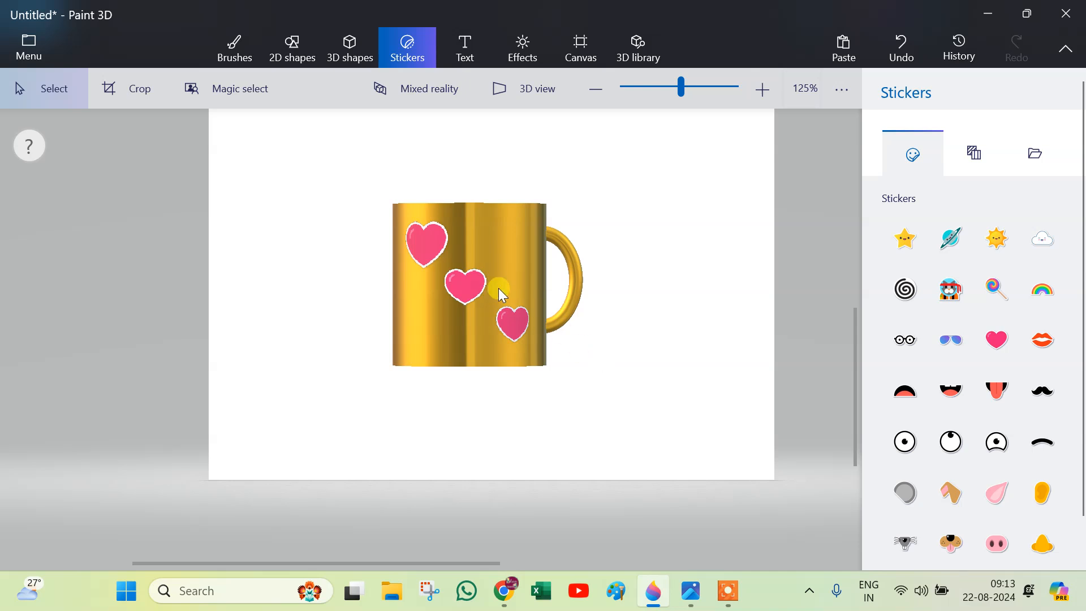
Turn the cup half a revolution and stamp a reduced heart sticker near the upper right of its other side.
drag(384, 190, 660, 411)
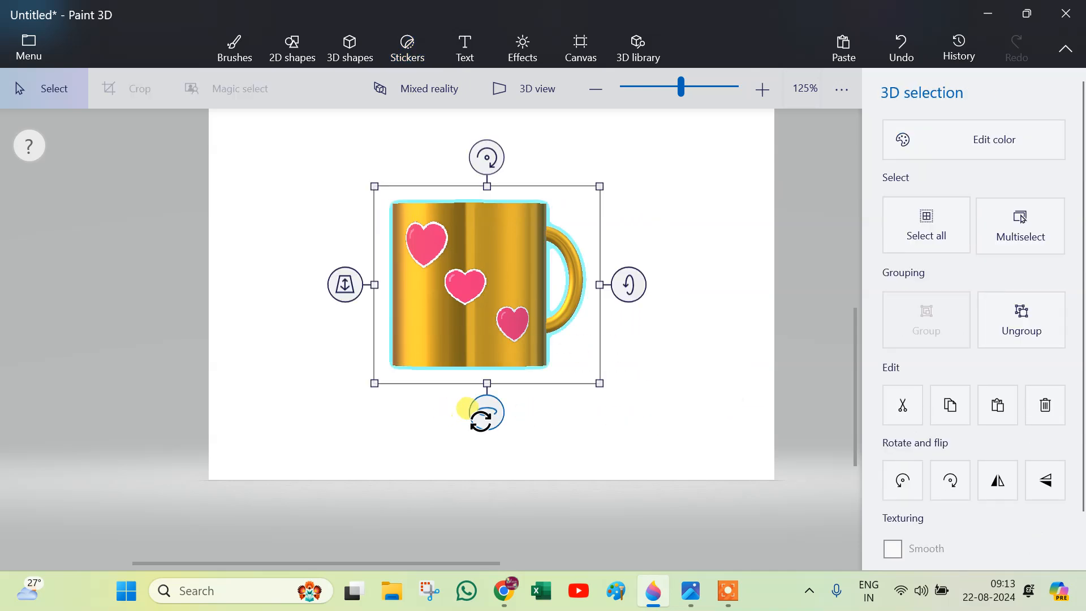
drag(467, 407, 679, 424)
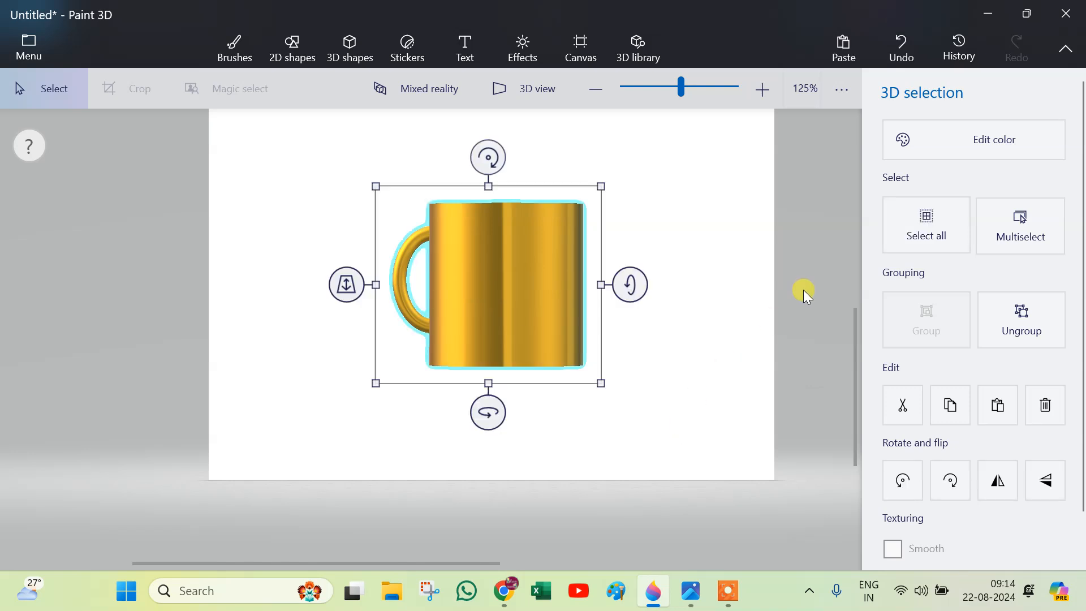
click(422, 50)
click(999, 342)
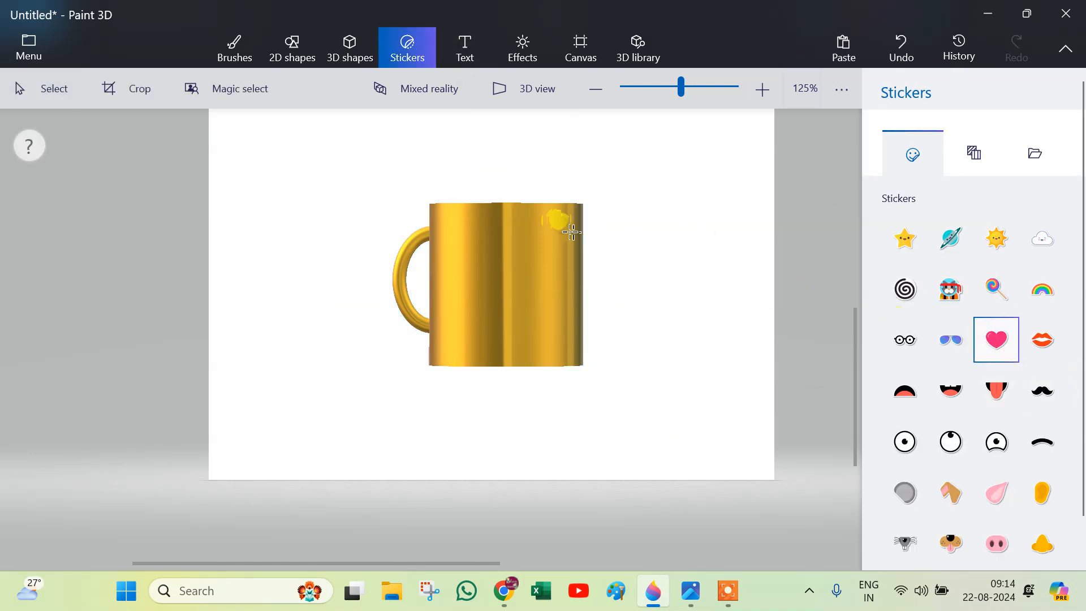
click(526, 240)
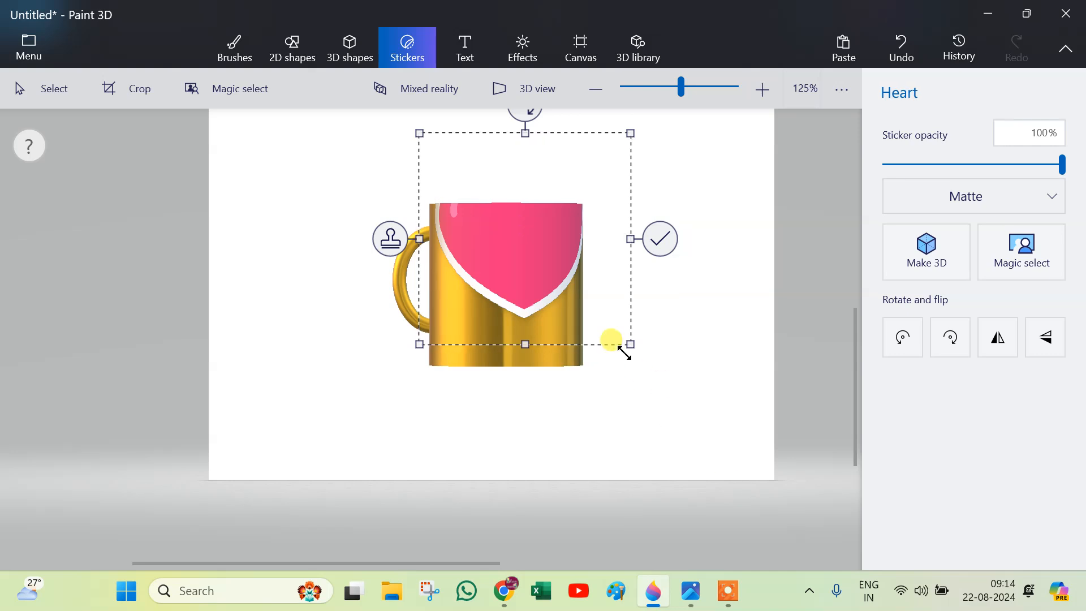
drag(630, 344, 532, 242)
drag(467, 184, 527, 241)
drag(593, 196, 553, 232)
drag(510, 284, 487, 299)
click(473, 245)
Stamp smaller hearts at the middle and lower left of this side, and put two on the handle.
drag(549, 247, 537, 264)
click(439, 300)
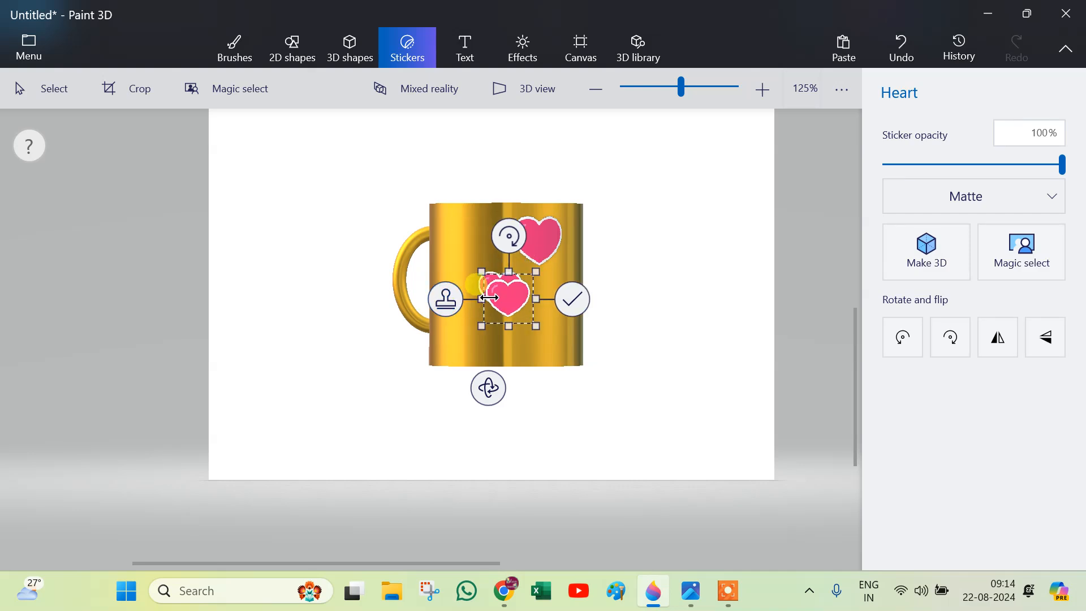
drag(503, 299, 403, 306)
click(394, 338)
click(338, 260)
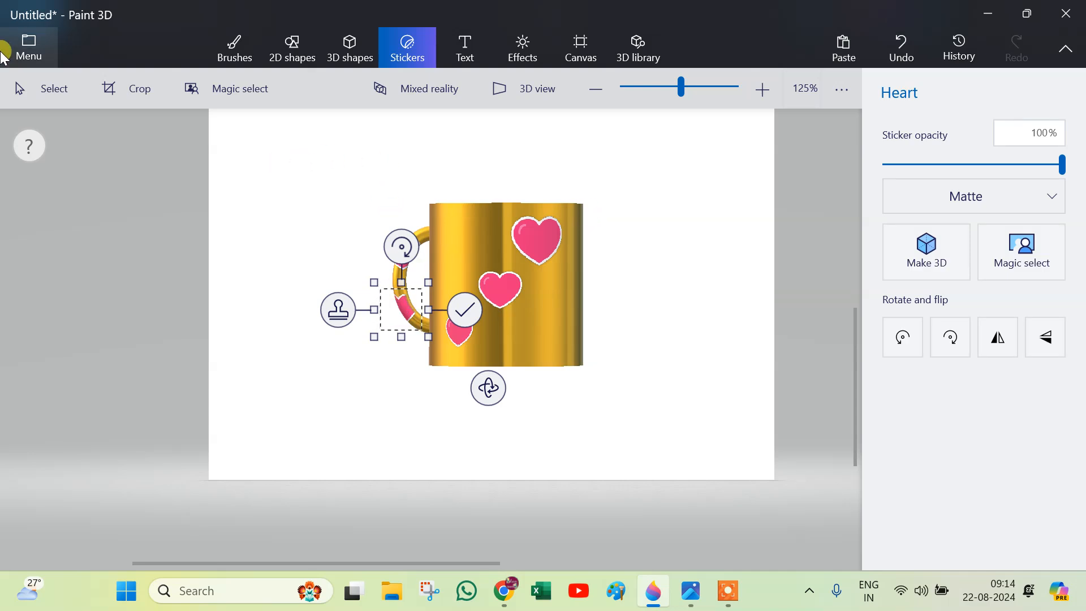
click(35, 92)
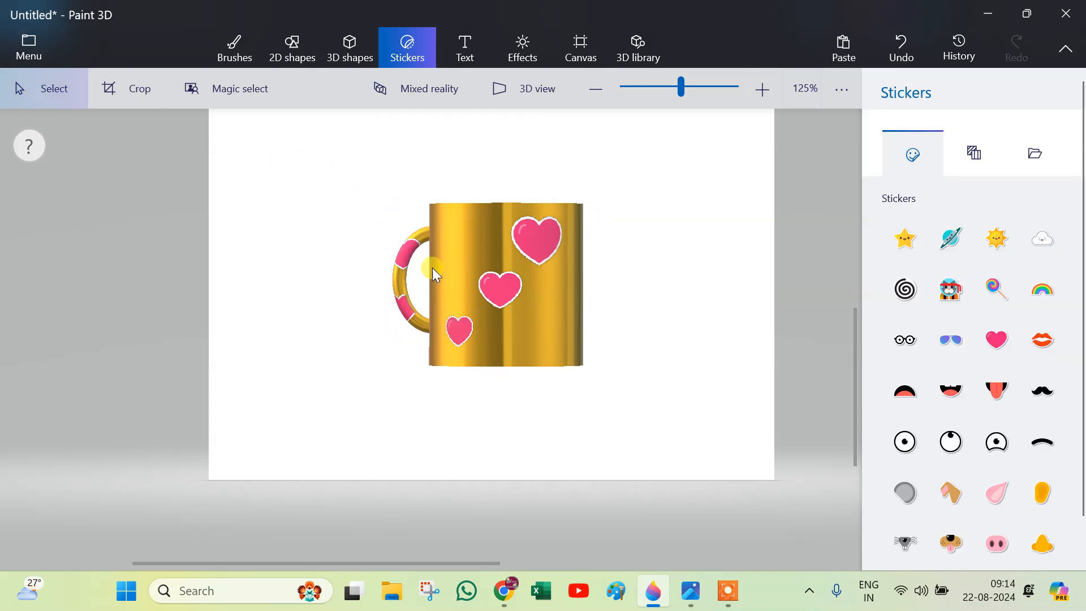
Rotate the cup until the handle is hidden behind it, and apply a reduced Kiss sticker centred between the hearts.
click(474, 242)
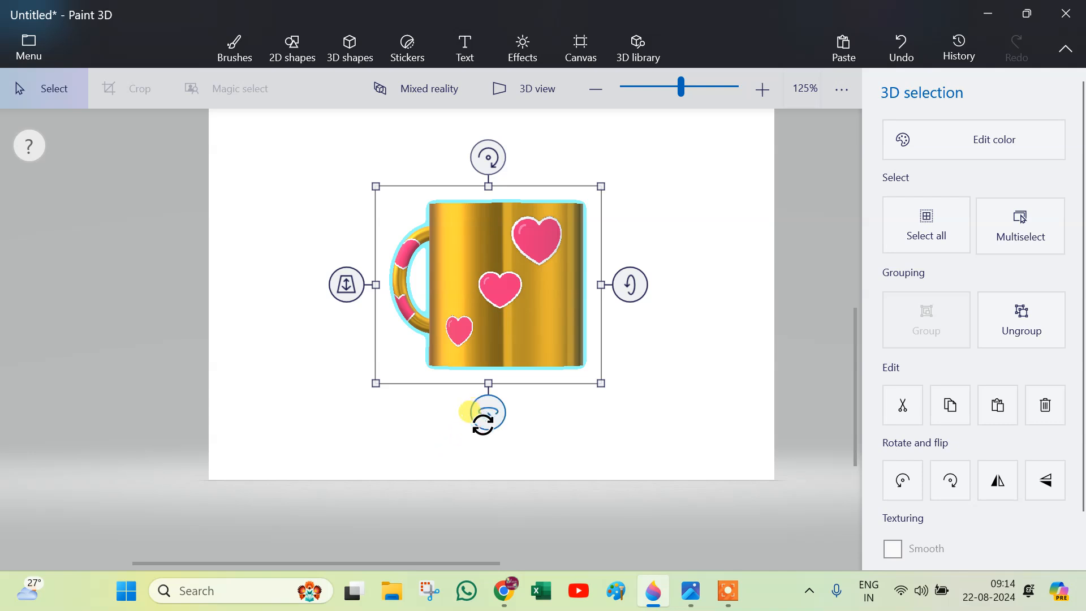
drag(475, 407, 399, 436)
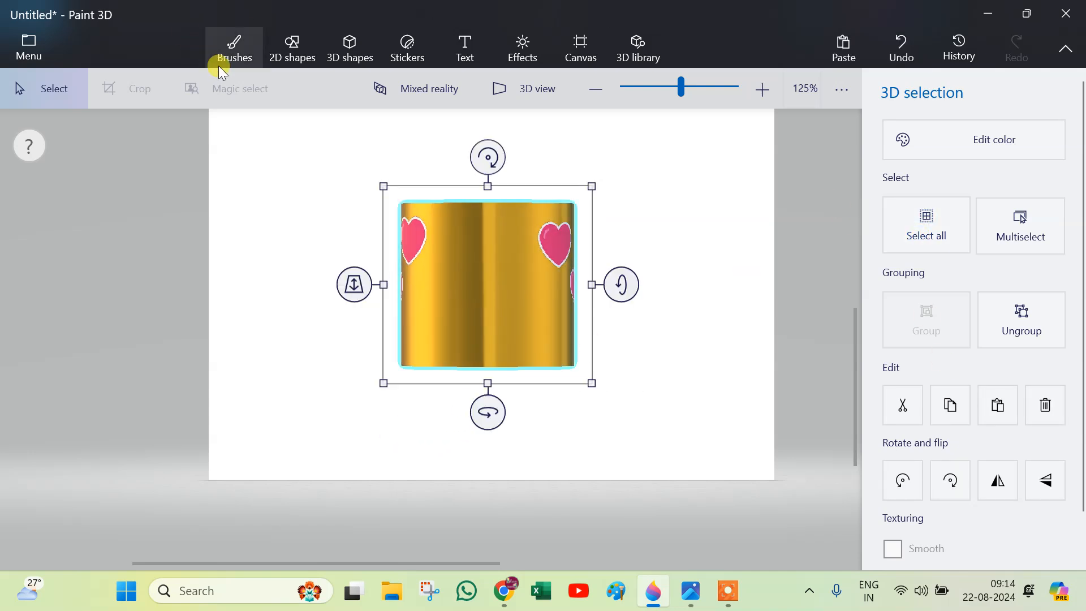
click(384, 59)
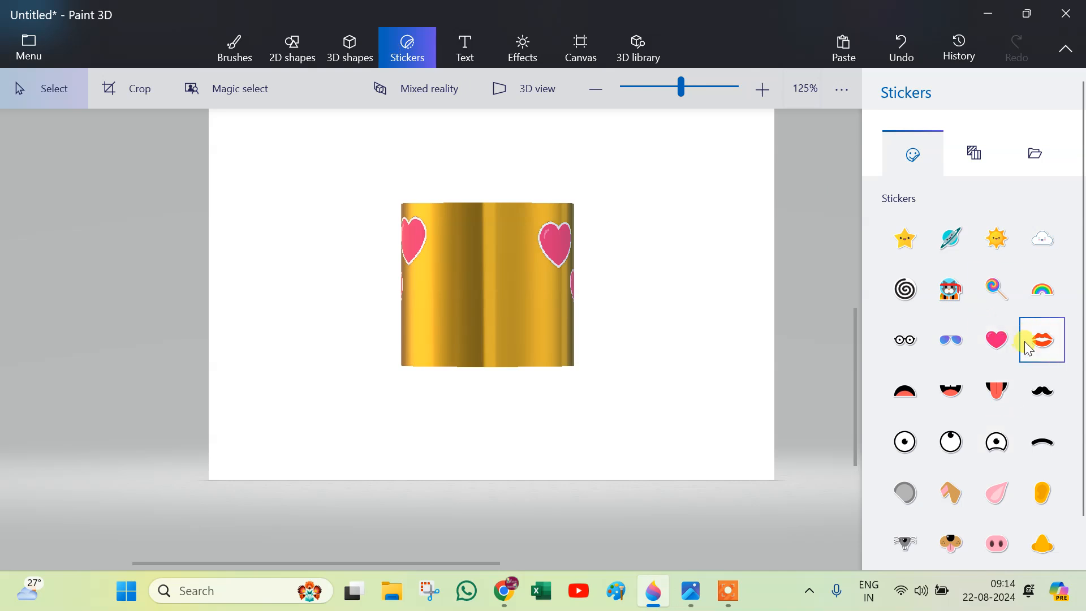
click(1046, 345)
click(480, 284)
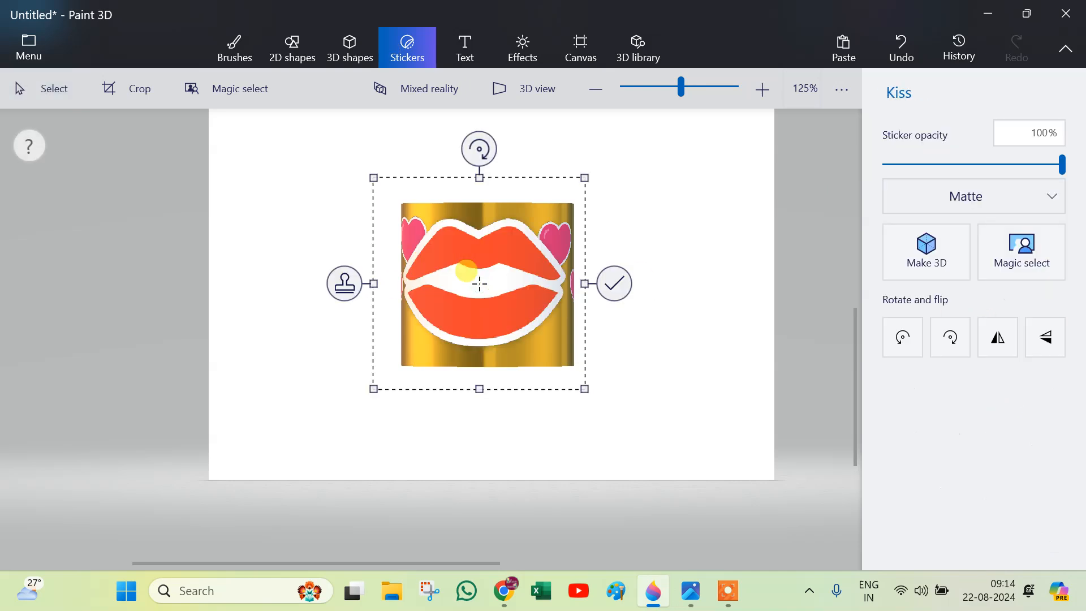
drag(582, 176, 534, 276)
drag(437, 322, 484, 294)
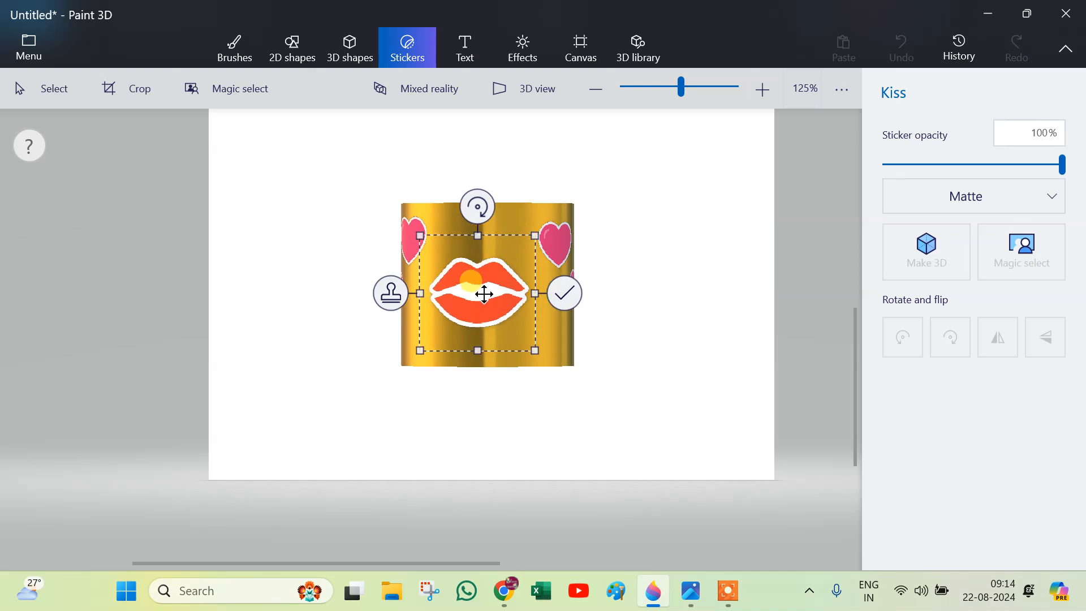
click(564, 293)
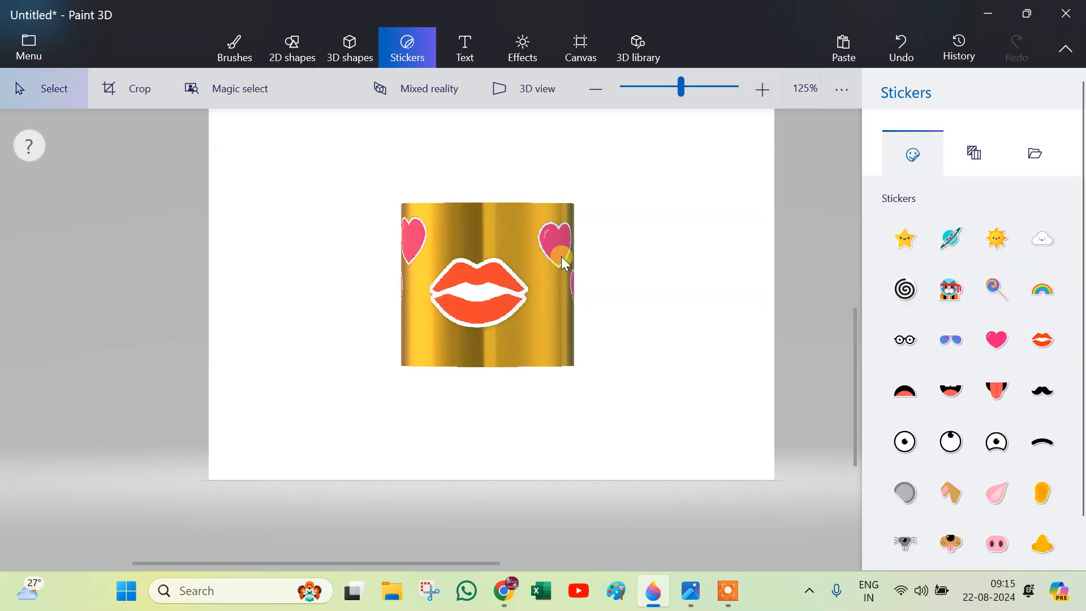
click(446, 348)
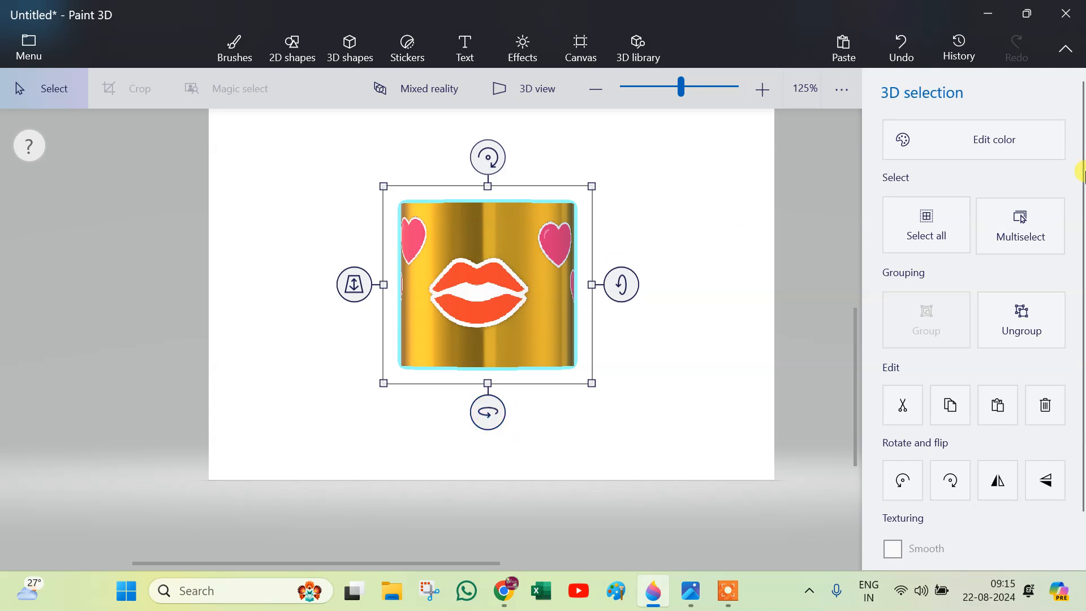
Rotate the cup upright with its handle to the right and its opening slightly visible, and deselect it.
drag(487, 412, 402, 424)
drag(613, 271, 594, 315)
drag(481, 457, 439, 422)
drag(639, 266, 742, 233)
drag(470, 116, 583, 135)
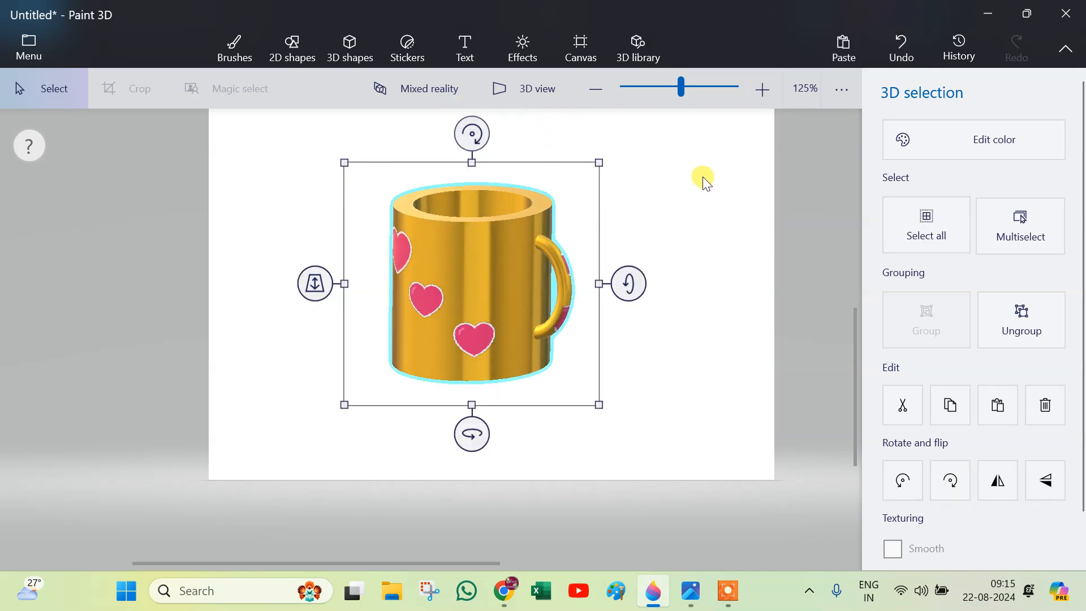
drag(703, 177, 697, 173)
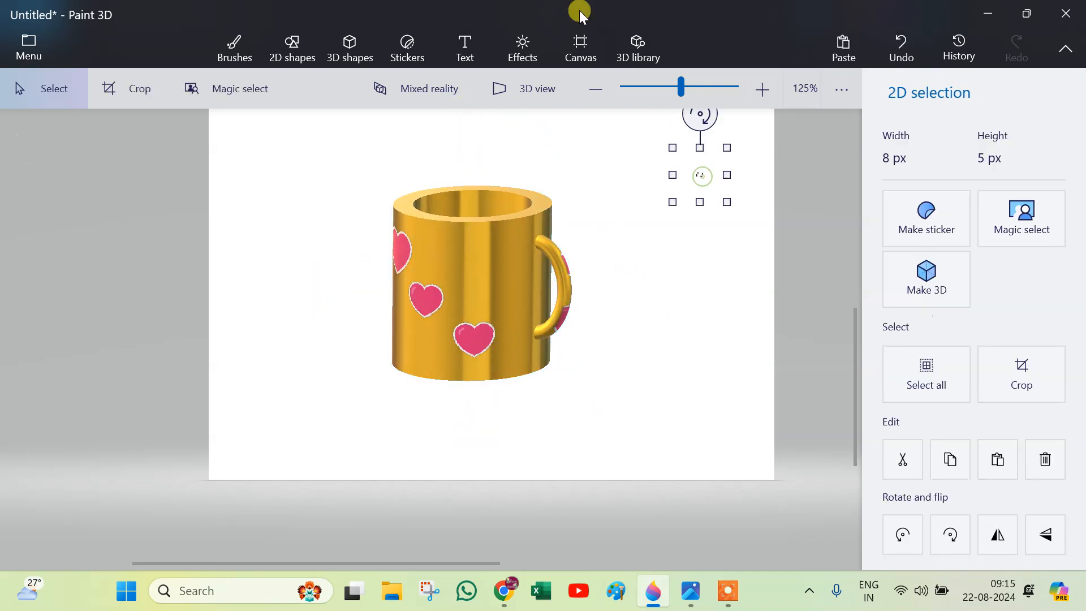
Preview effect filters on the scene, including Lavender, Candy, Spearmint, Tan and Honey.
click(510, 52)
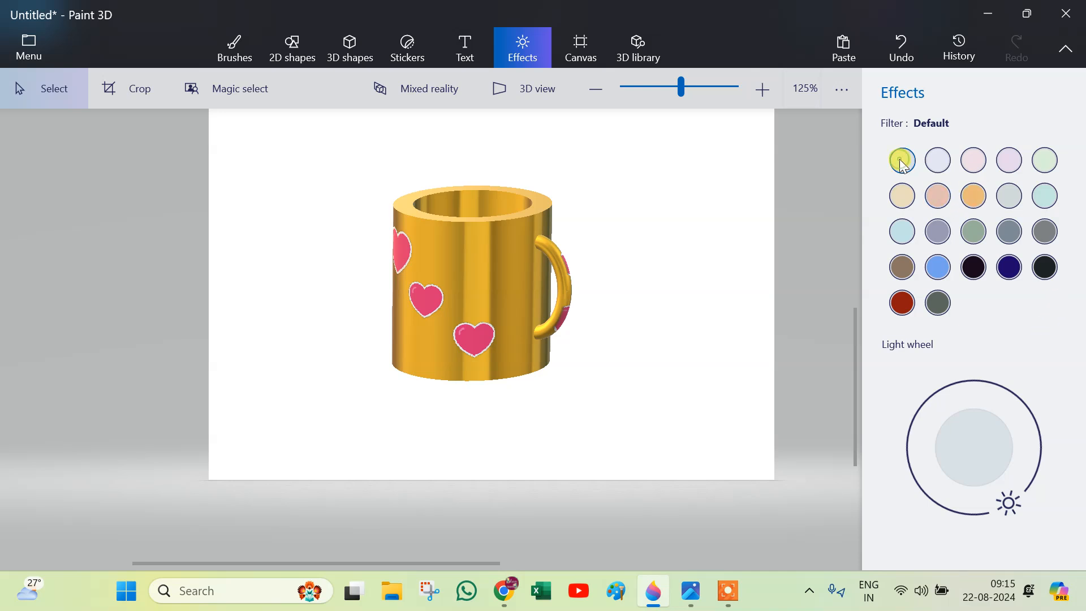
click(928, 164)
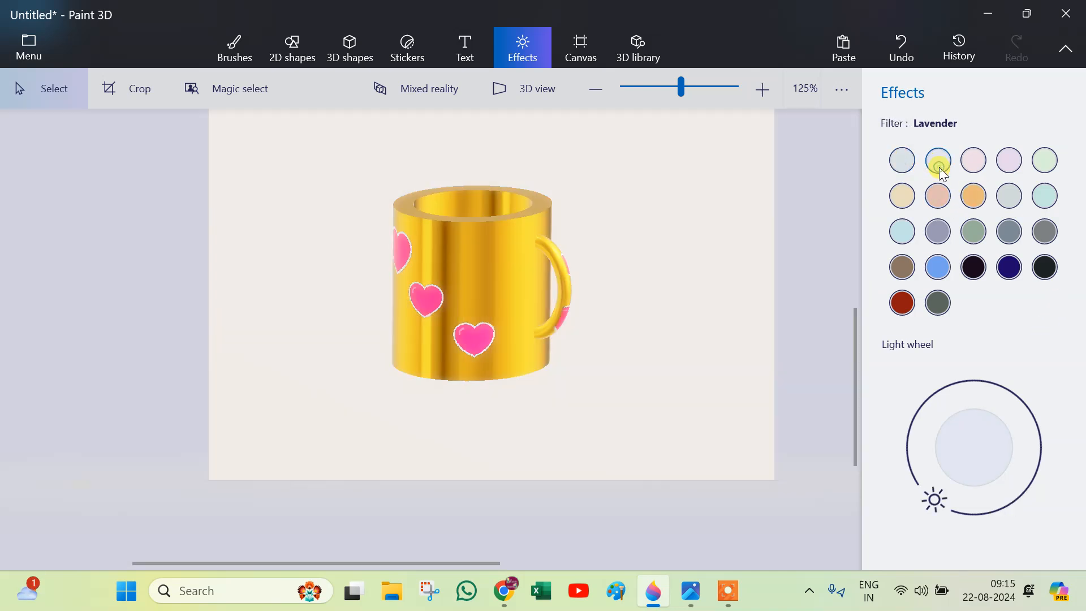
click(975, 161)
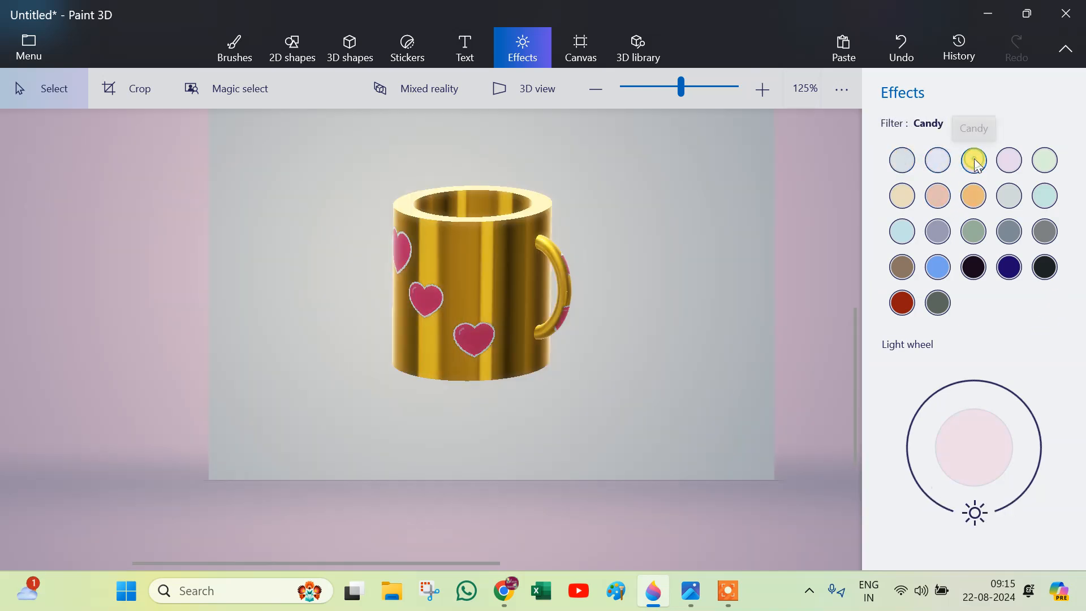
click(1010, 161)
click(1046, 161)
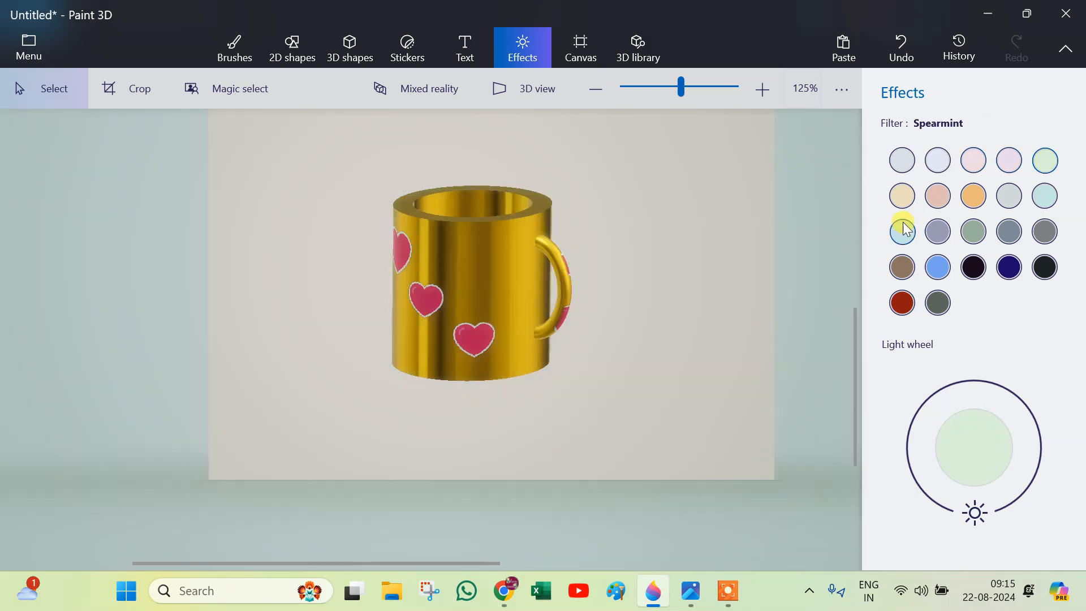
click(902, 199)
click(938, 198)
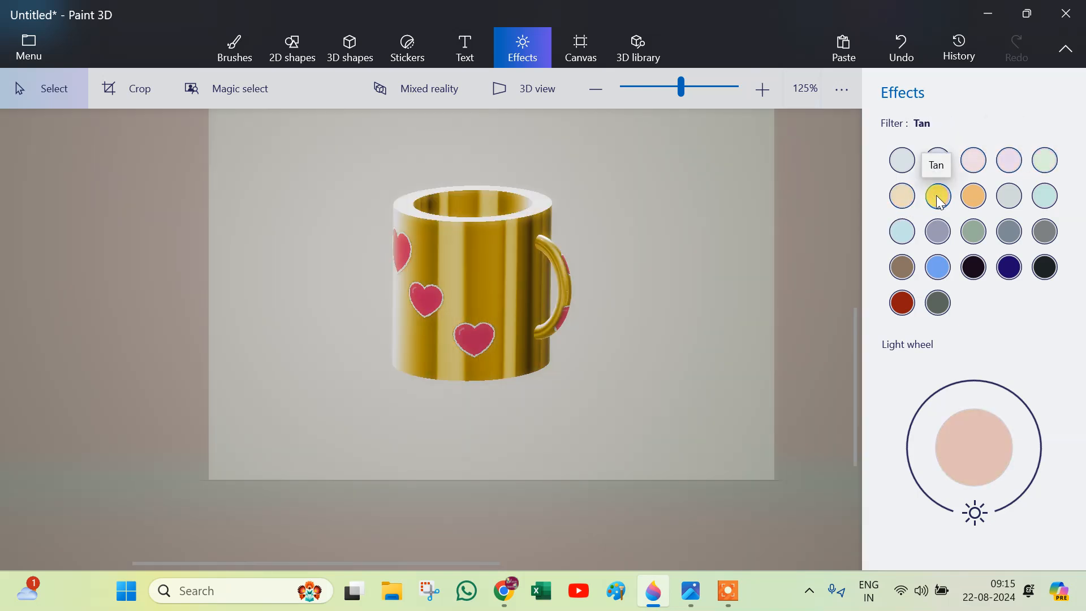
click(903, 196)
click(967, 196)
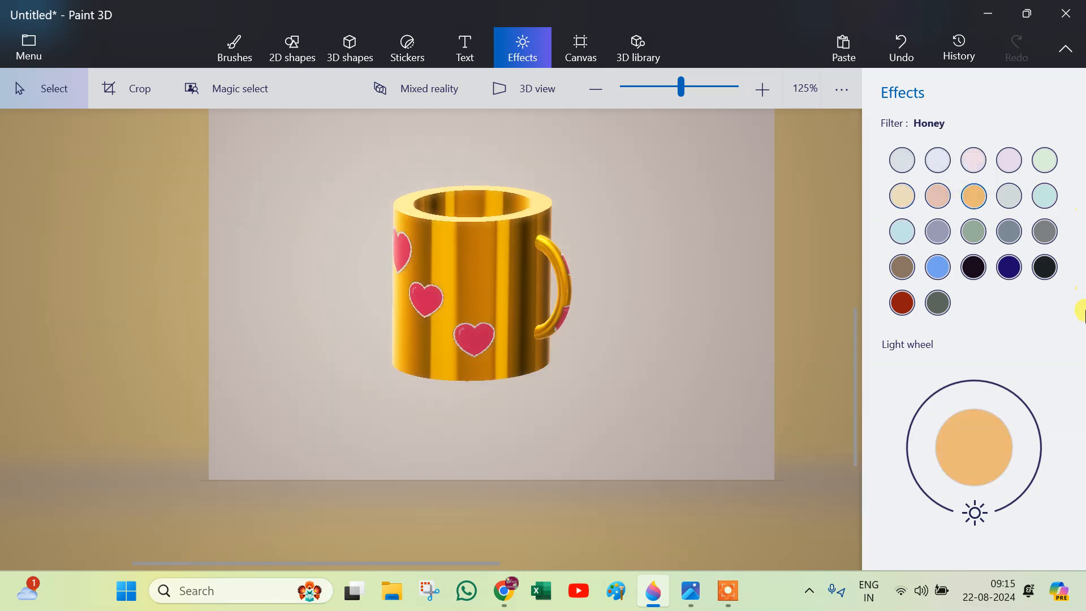
Compare further filters such as Mist, Spruce and Day (Minecraft), and apply the Sky filter to the scene.
click(1012, 198)
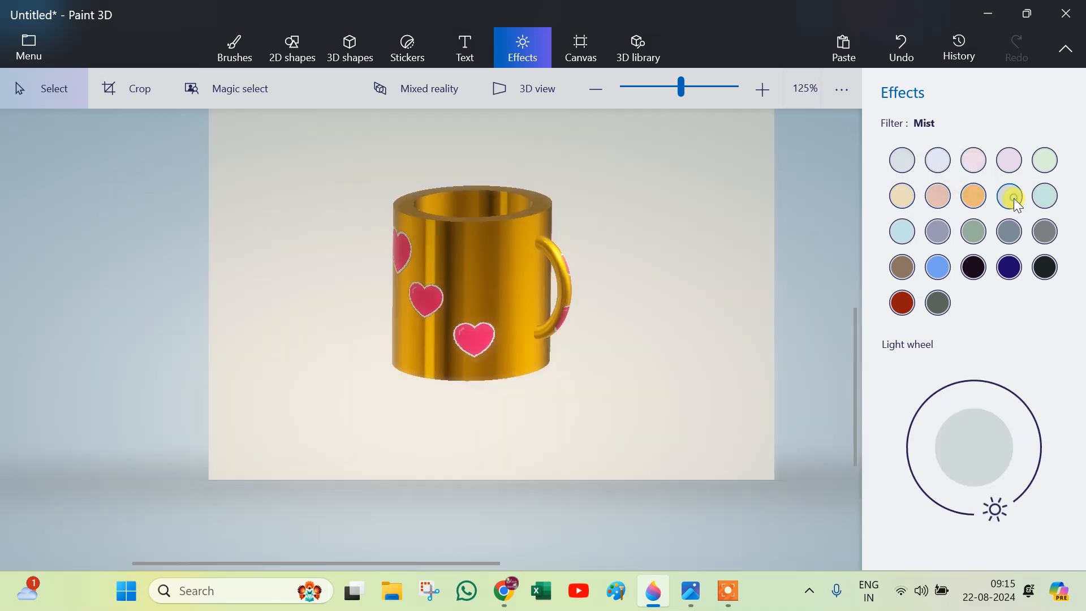
click(977, 203)
click(974, 236)
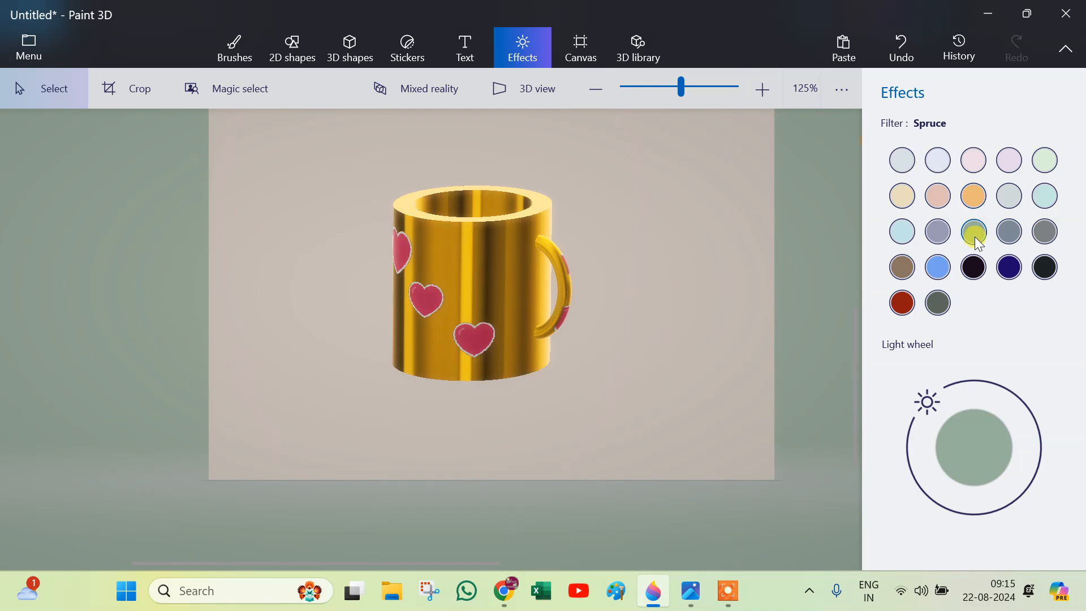
click(944, 235)
click(906, 233)
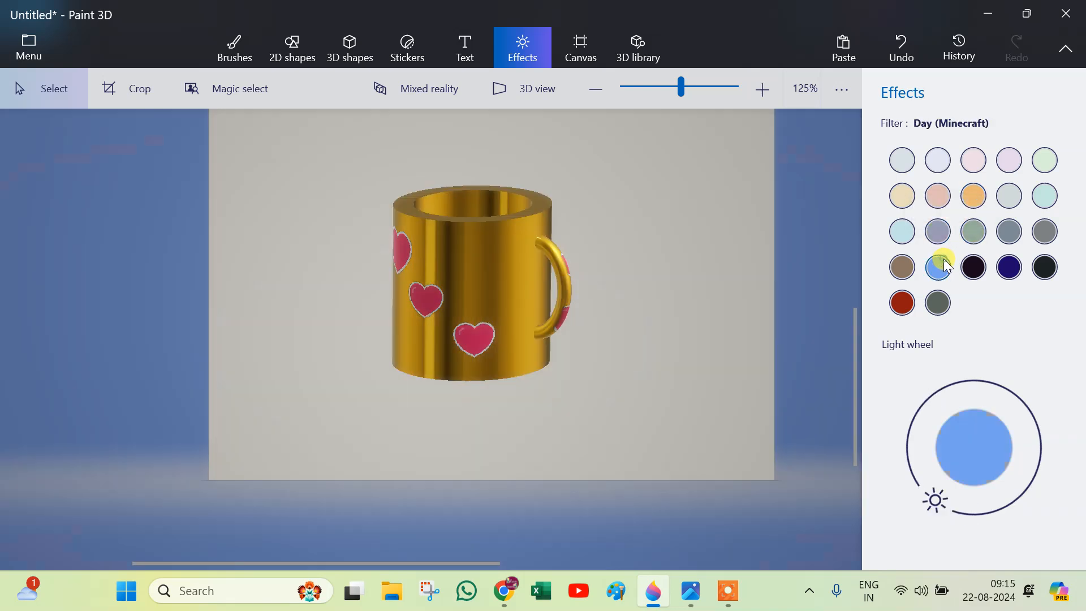
click(910, 234)
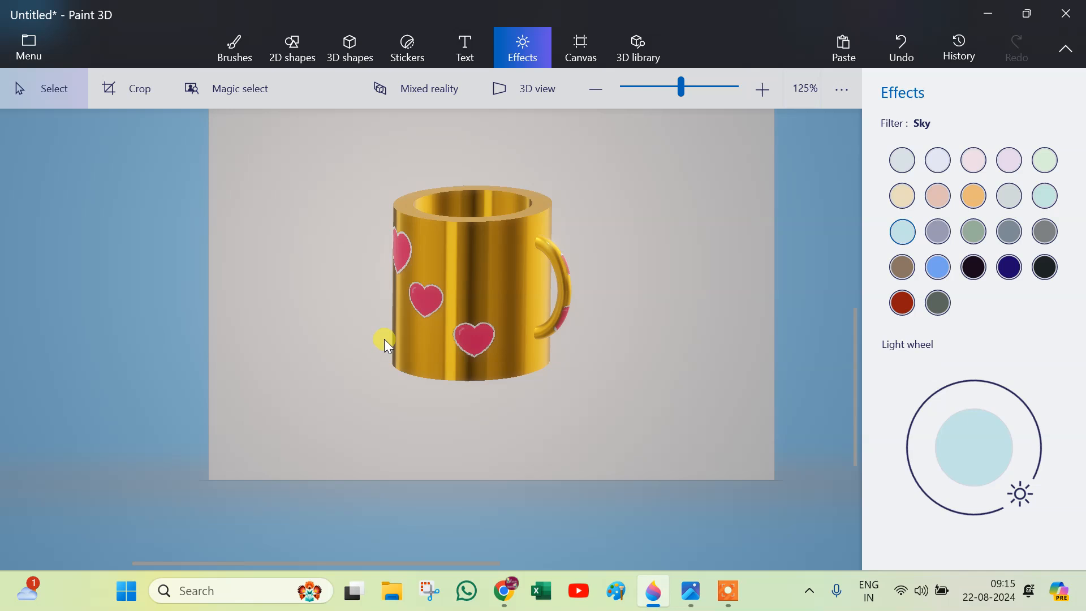
Select the cup and tilt it forward and sideways so its open rim, heart stickers and handle show.
click(451, 287)
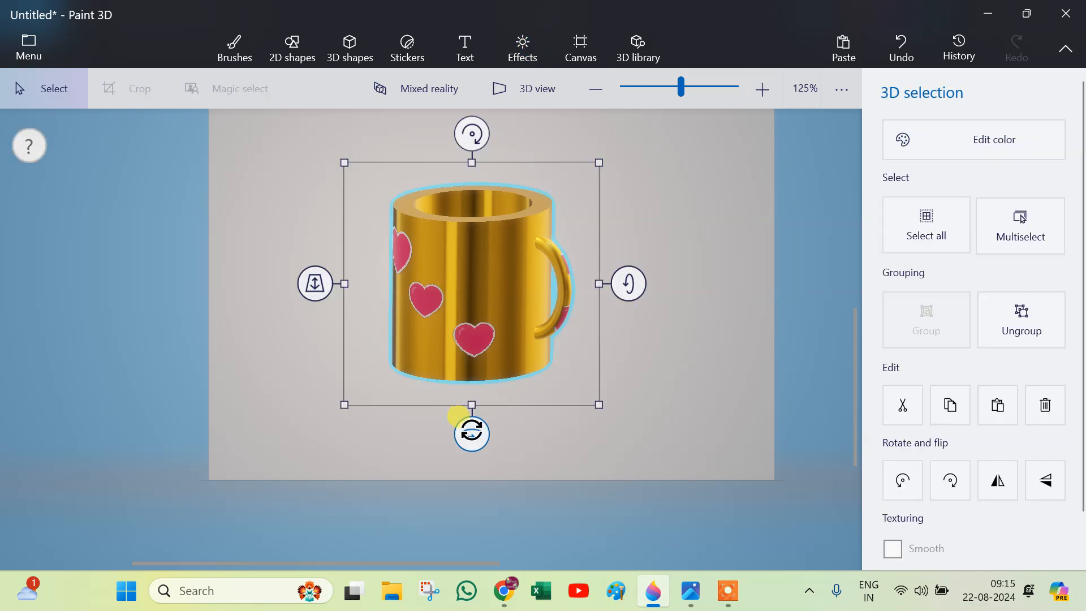
drag(853, 439, 866, 391)
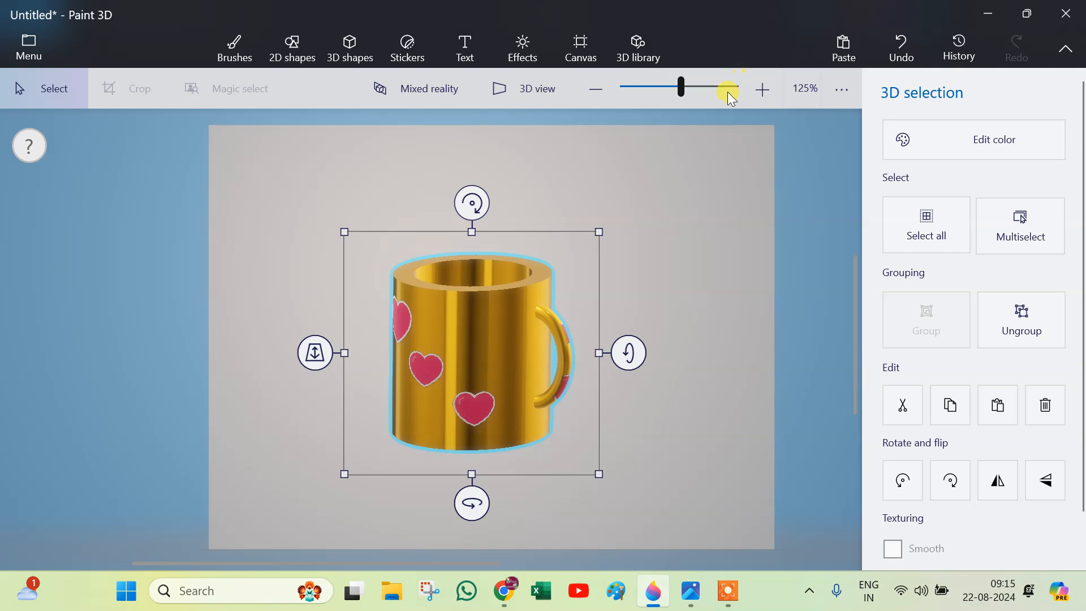
drag(453, 495, 459, 519)
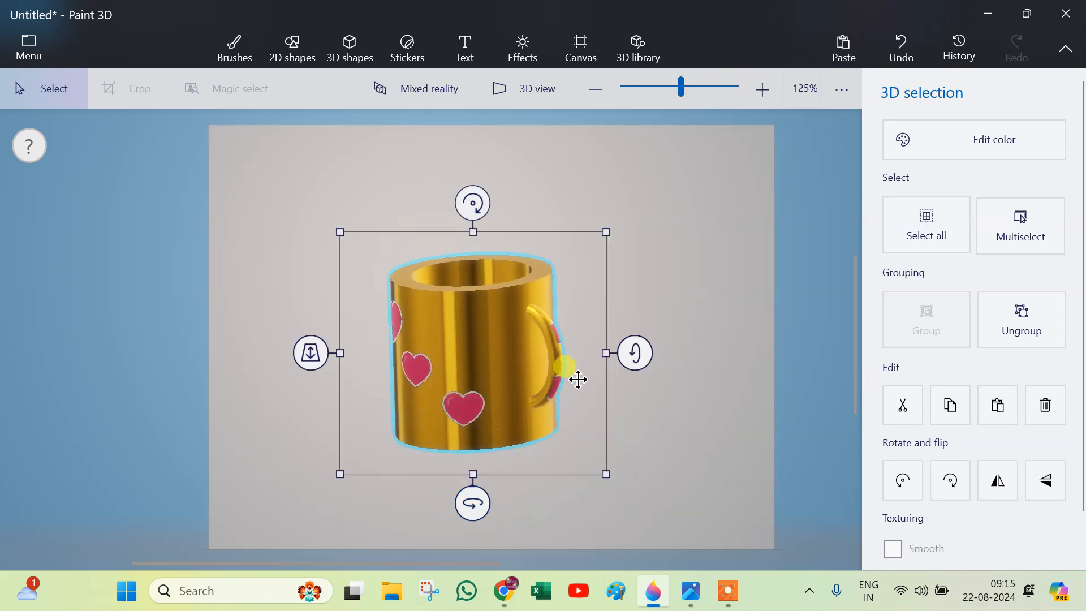
drag(623, 346, 650, 390)
mouse_move(478, 527)
mouse_down()
mouse_move(475, 519)
mouse_move(758, 519)
mouse_move(607, 530)
mouse_move(376, 516)
mouse_move(545, 515)
mouse_move(497, 518)
mouse_up()
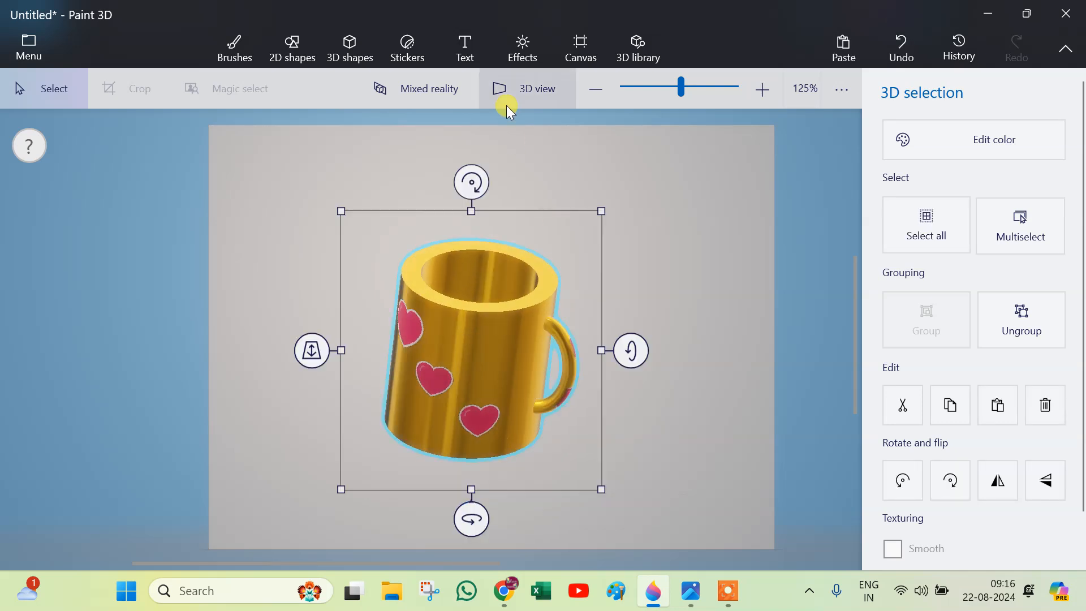
Straighten the cup and tip it back until its underside shows, keeping the handle on the right.
mouse_move(460, 169)
mouse_down()
mouse_move(416, 168)
mouse_move(464, 188)
mouse_move(432, 184)
mouse_move(458, 186)
mouse_up()
drag(626, 349, 597, 325)
drag(487, 486, 446, 521)
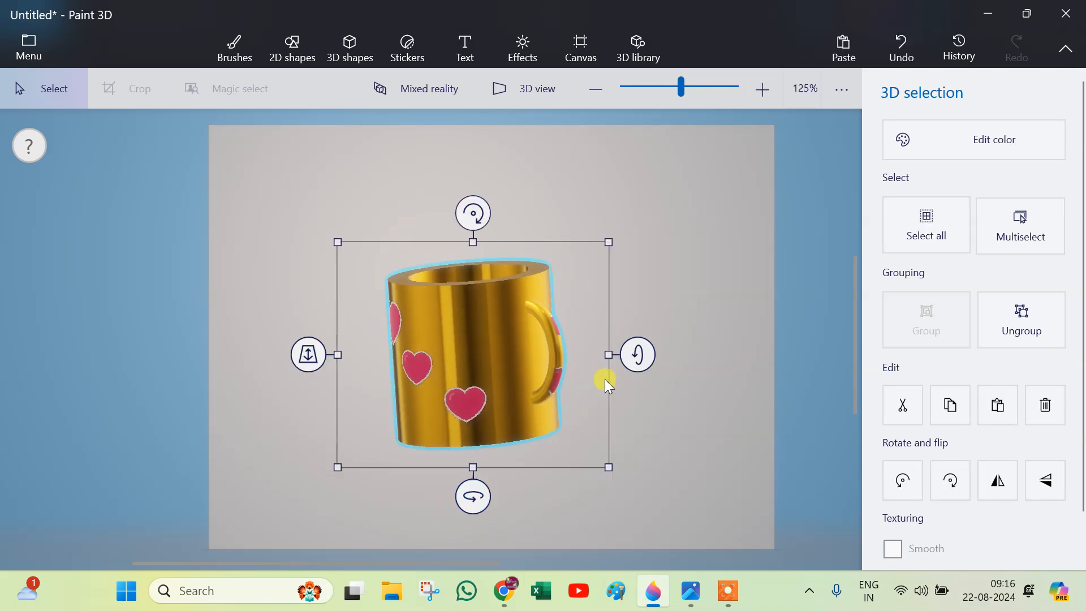
drag(638, 355, 671, 340)
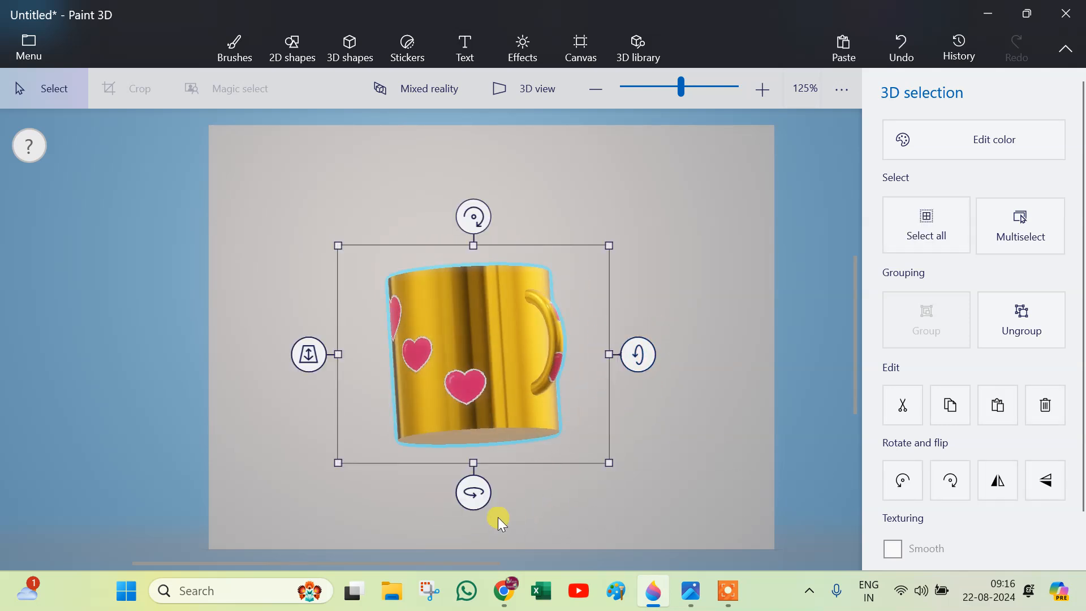
Turn and tilt the cup to lean left, with hearts in front, the kiss at the left edge and the handle behind.
drag(459, 484, 635, 544)
drag(623, 357, 621, 403)
drag(482, 534, 433, 515)
drag(463, 184, 639, 290)
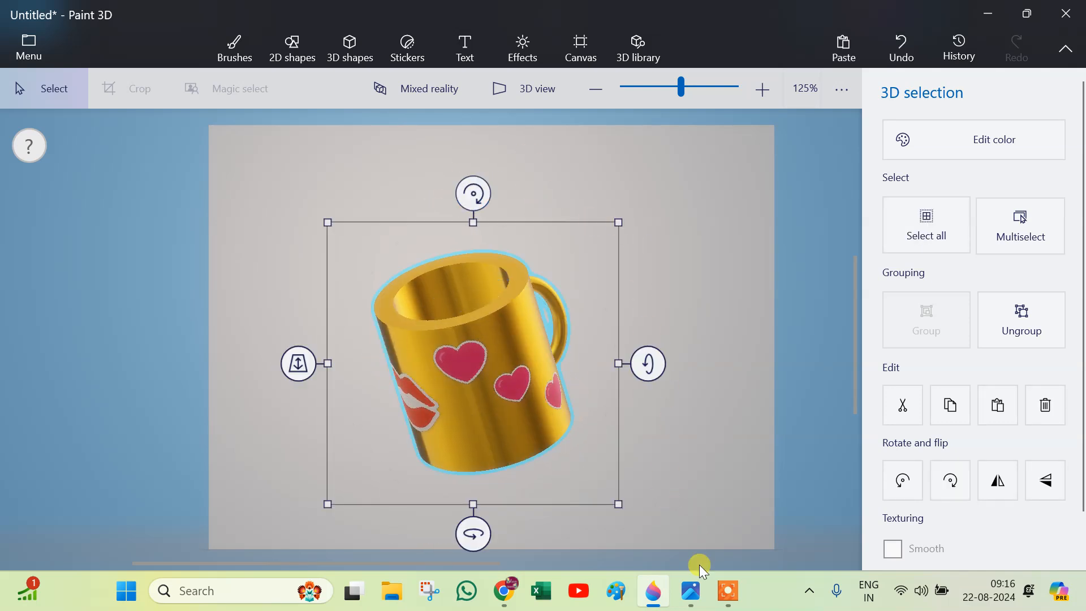